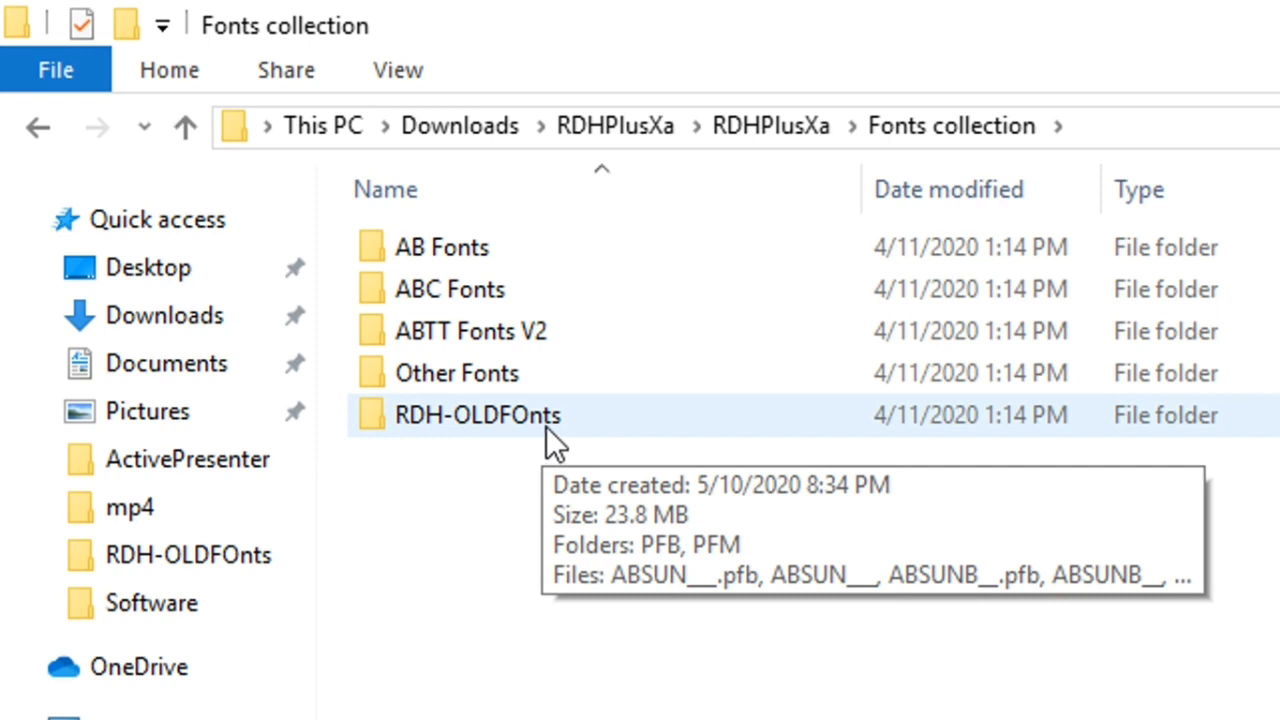
pyautogui.moveTo(429, 428)
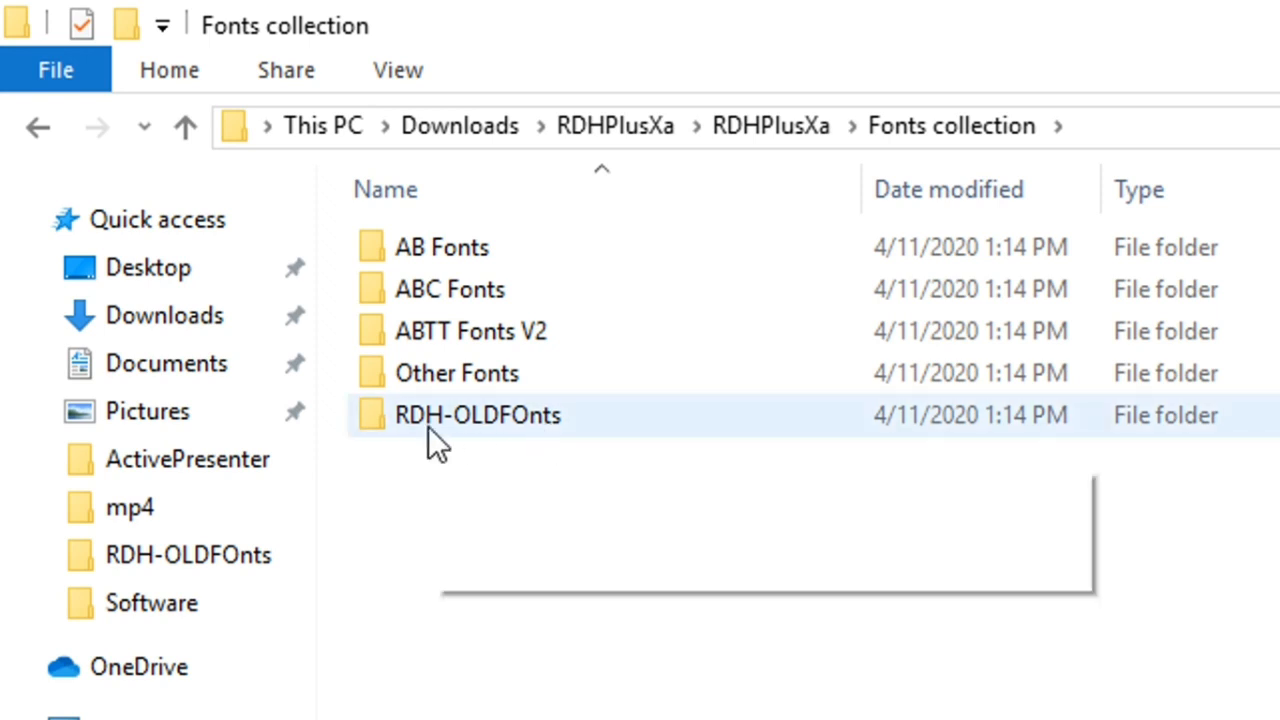
pyautogui.doubleClick(497, 416)
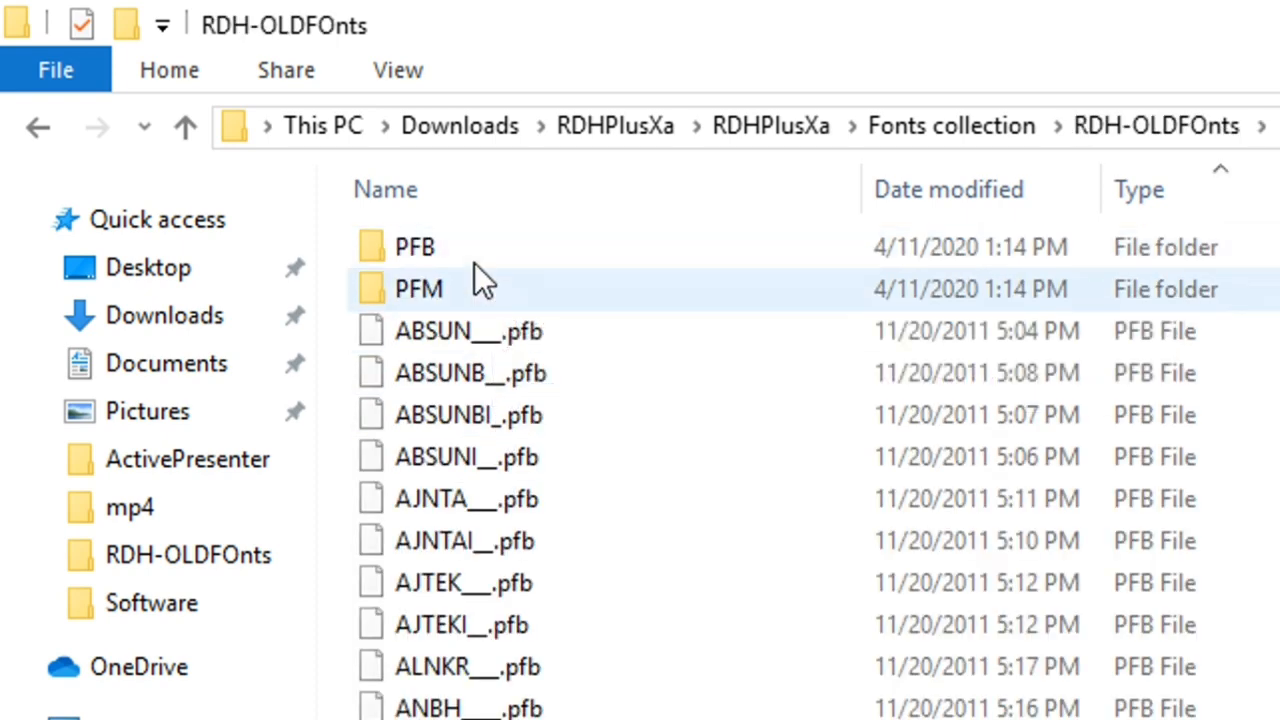
pyautogui.moveTo(483, 290)
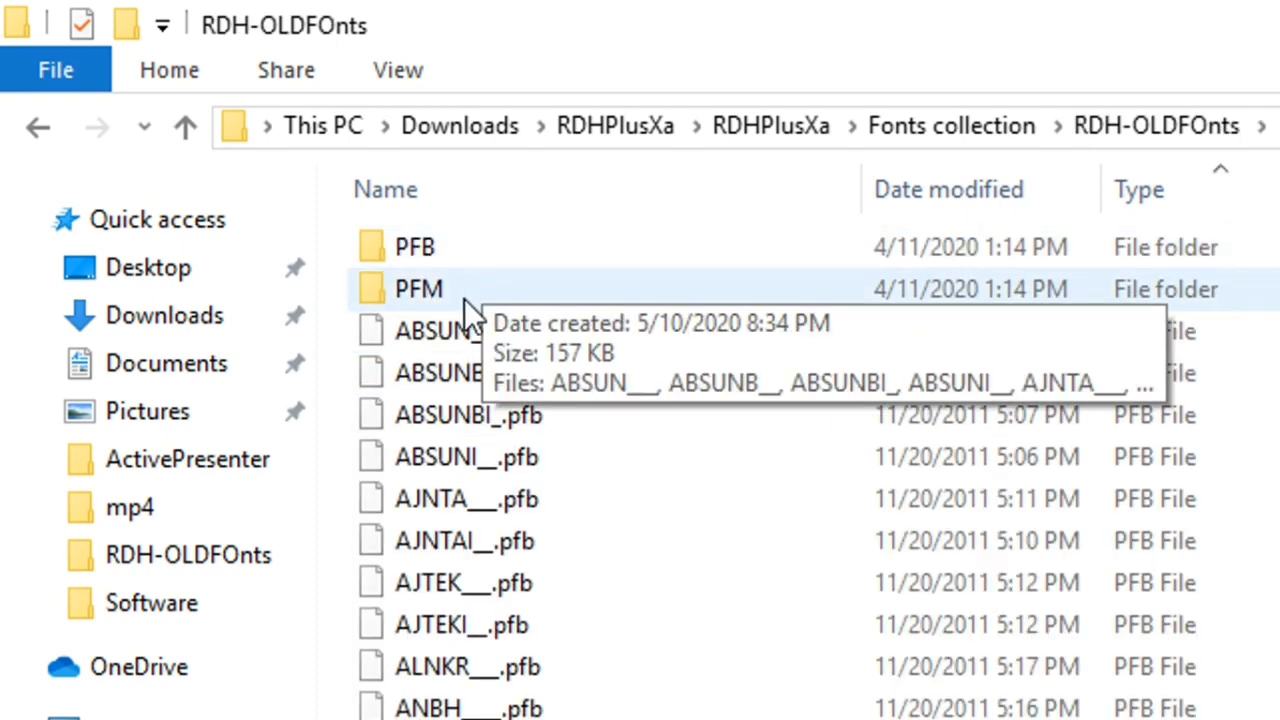
pyautogui.doubleClick(462, 298)
pyautogui.click(462, 299)
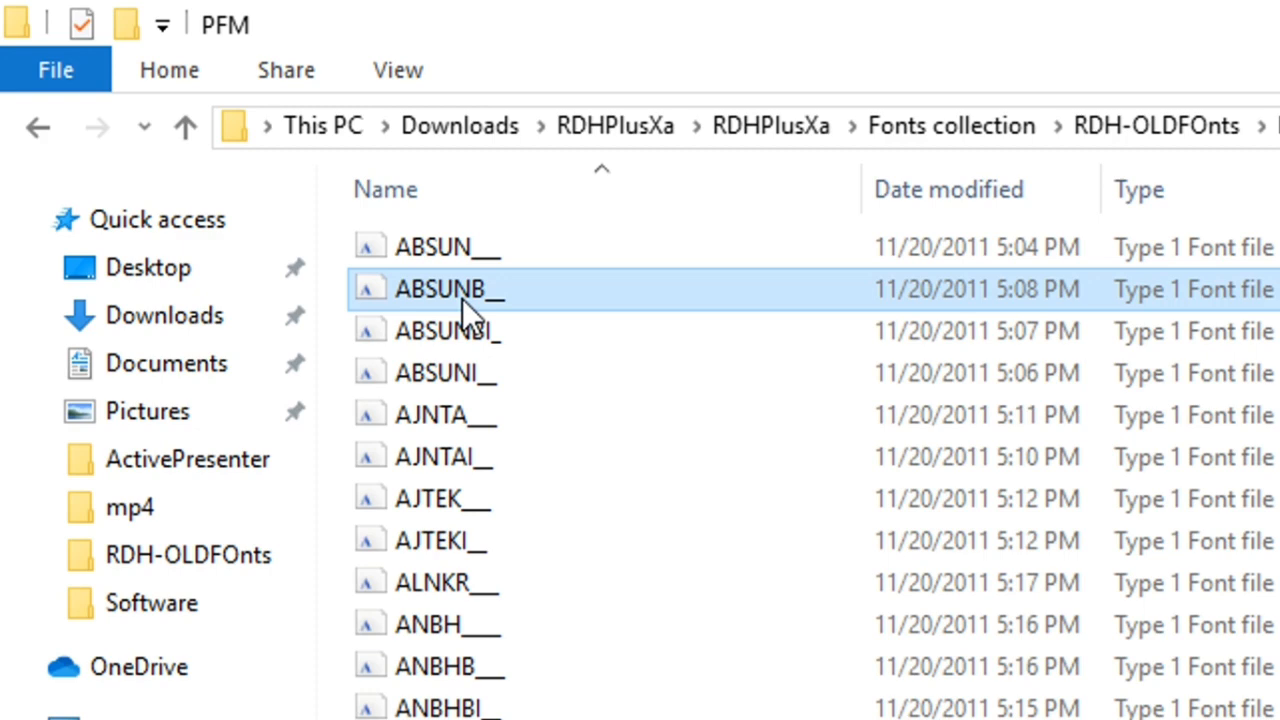
pyautogui.hotkey('ctrl', 'a')
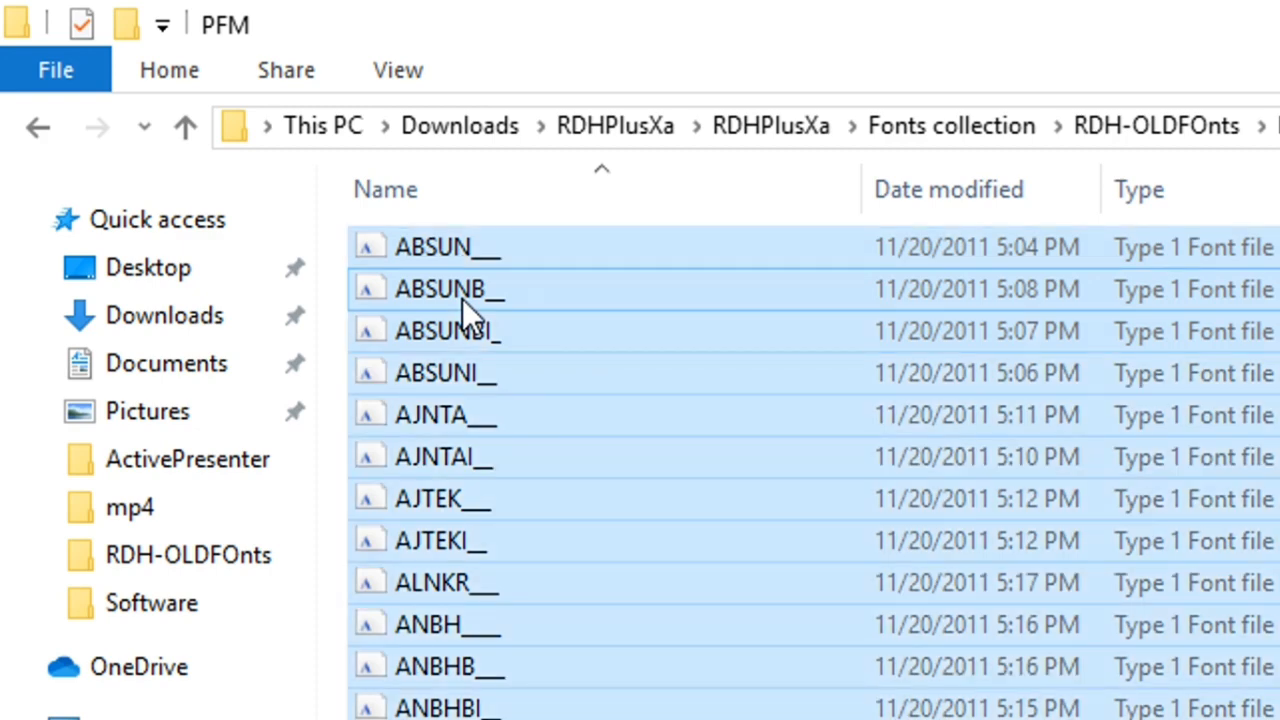
pyautogui.rightClick(462, 298)
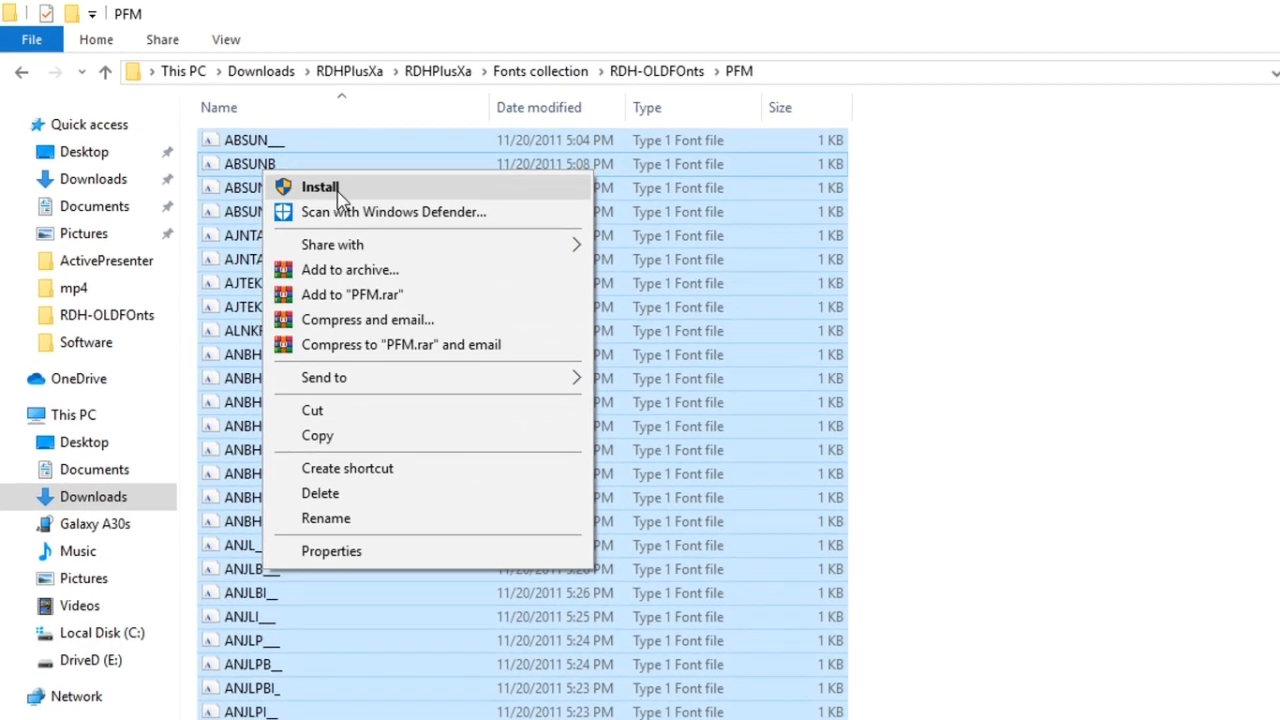
pyautogui.click(594, 336)
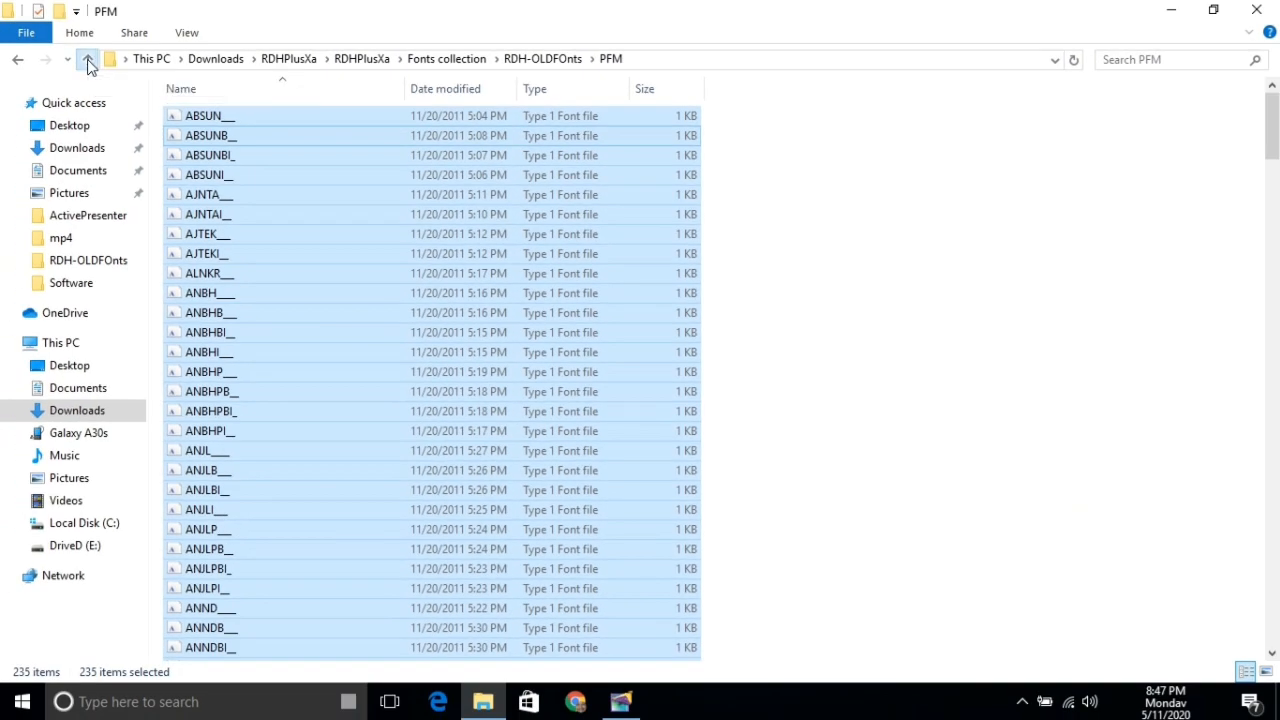
pyautogui.click(16, 30)
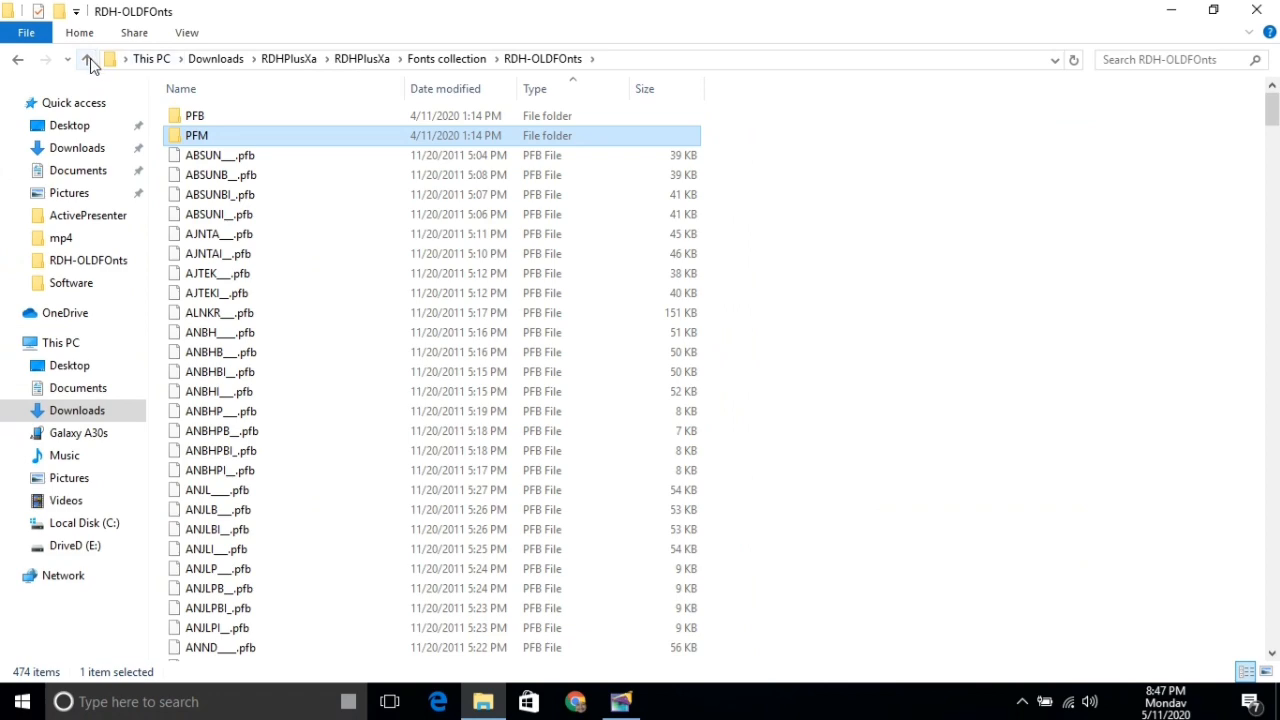
pyautogui.click(16, 30)
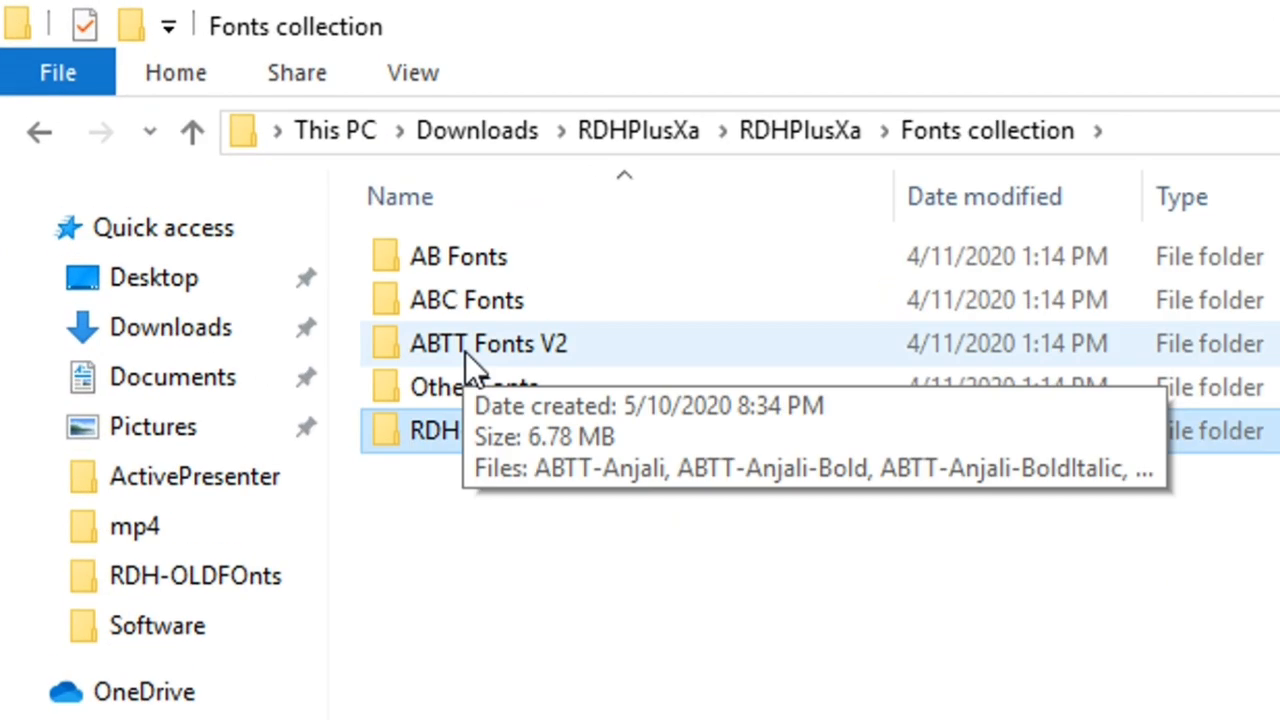
# Install all the TrueType fonts in the ABTT Fonts V2 folder of Fonts collection.
pyautogui.doubleClick(466, 352)
pyautogui.click(466, 352)
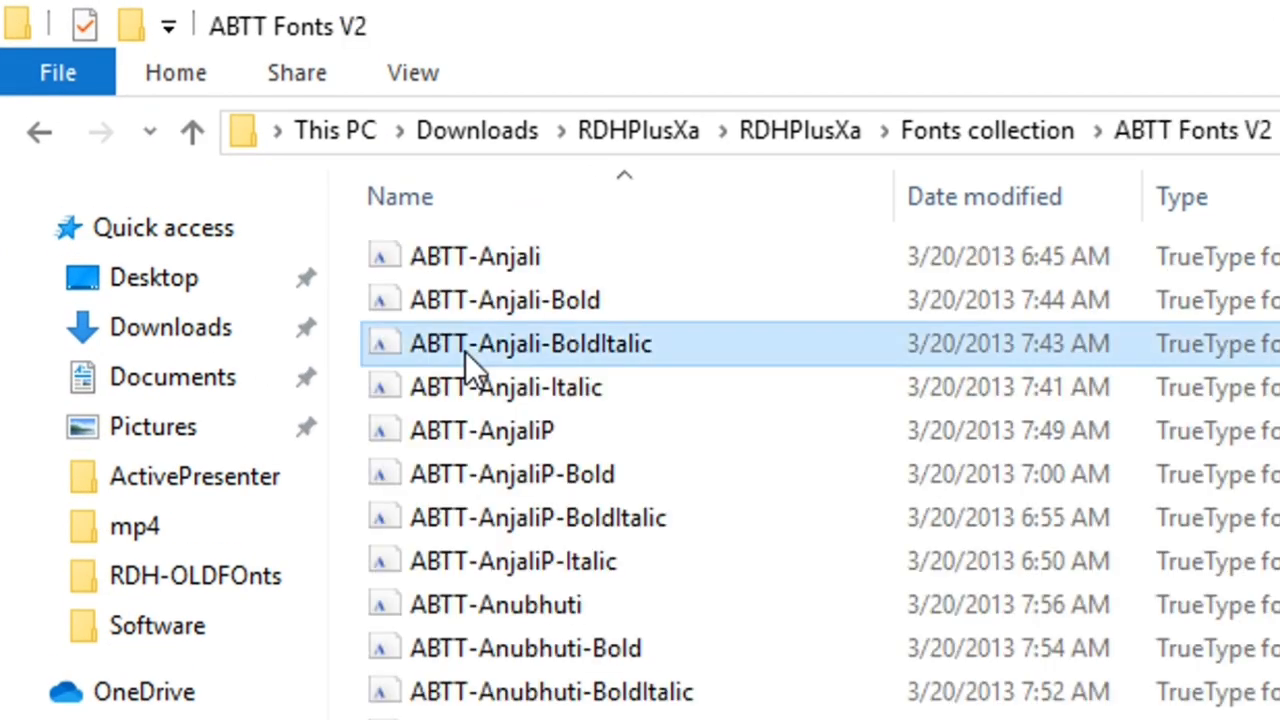
pyautogui.hotkey('ctrl', 'a')
pyautogui.rightClick(465, 351)
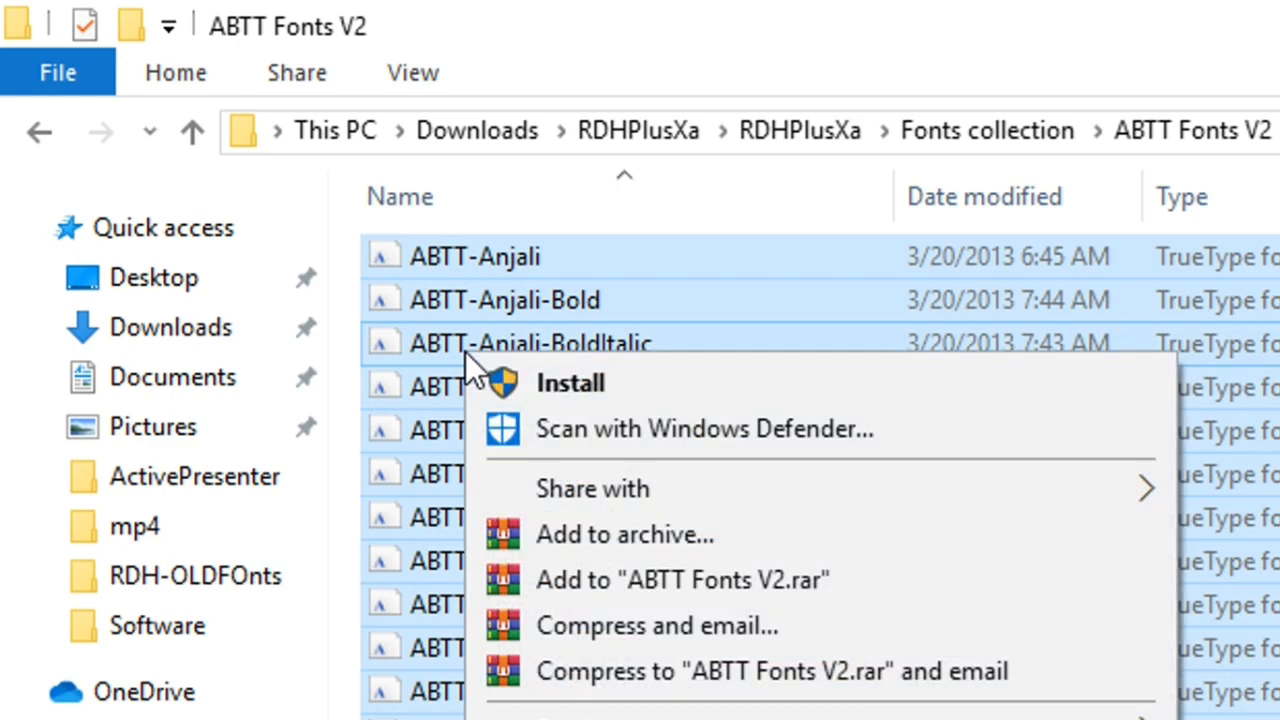
pyautogui.click(503, 380)
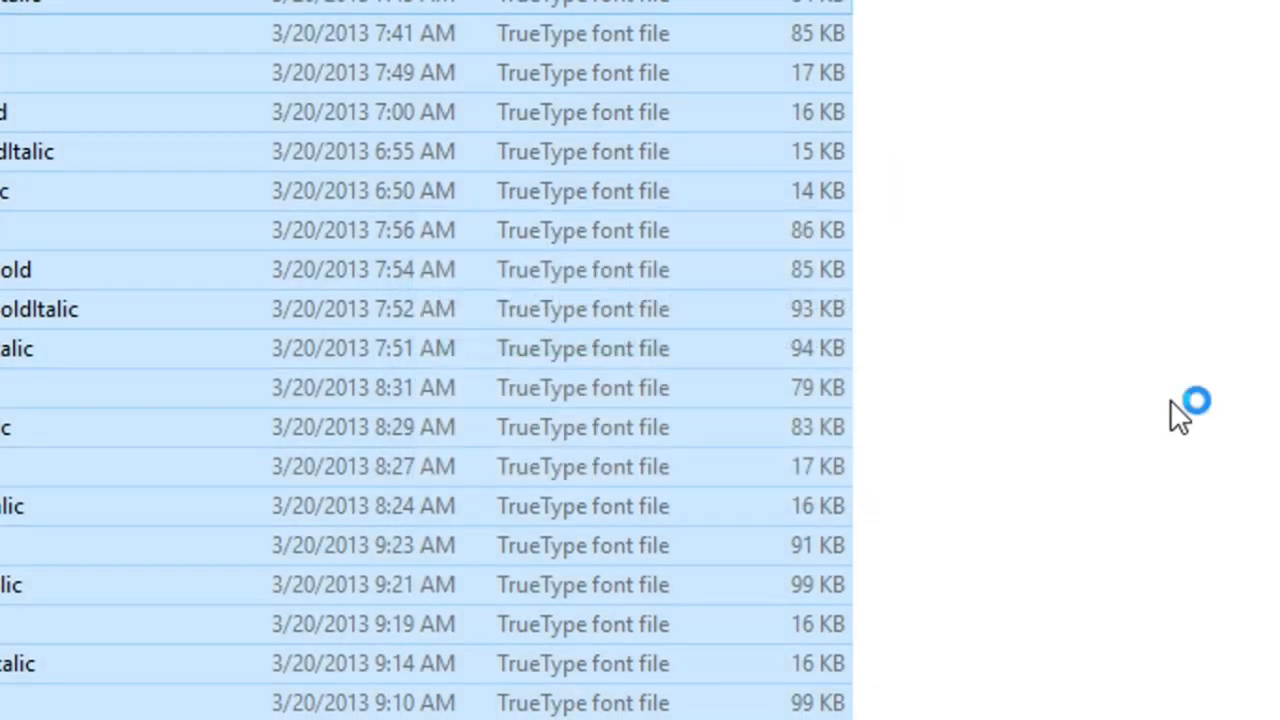
pyautogui.click(1171, 402)
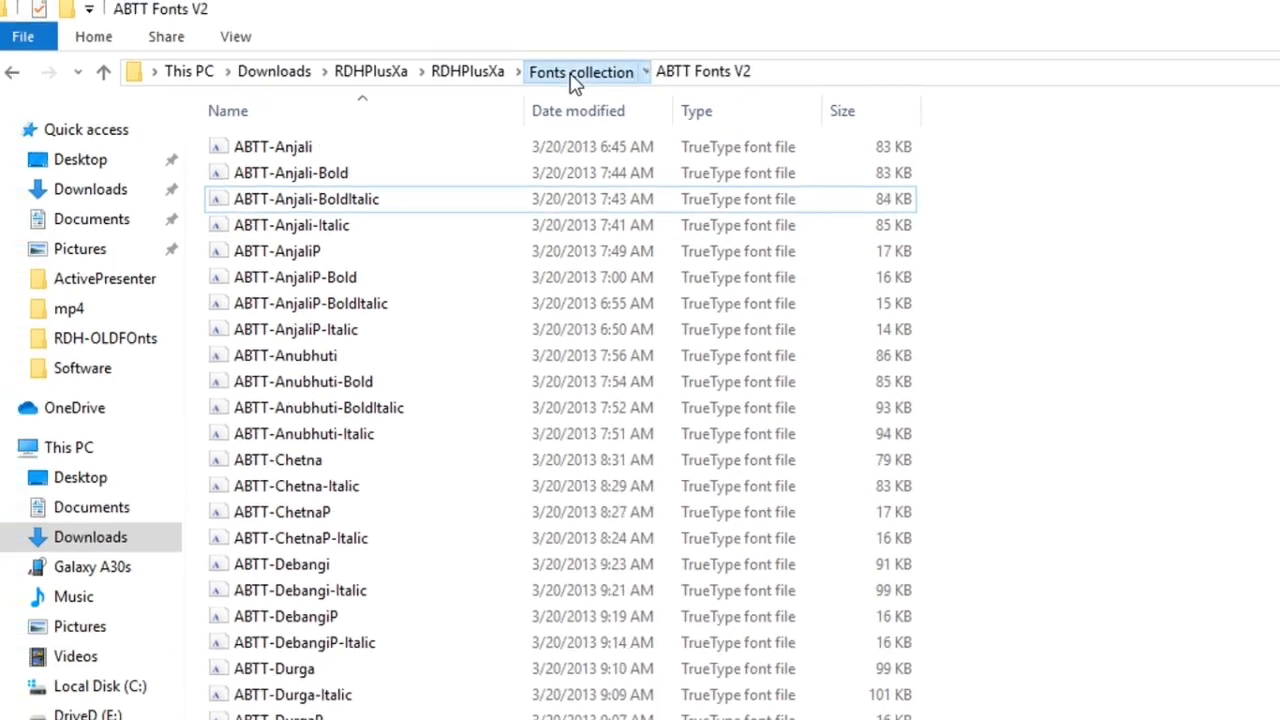
# Start installing all the Type 1 fonts from the PFM folder inside Fonts collection's RDH-OLDFOnts folder.
pyautogui.click(576, 84)
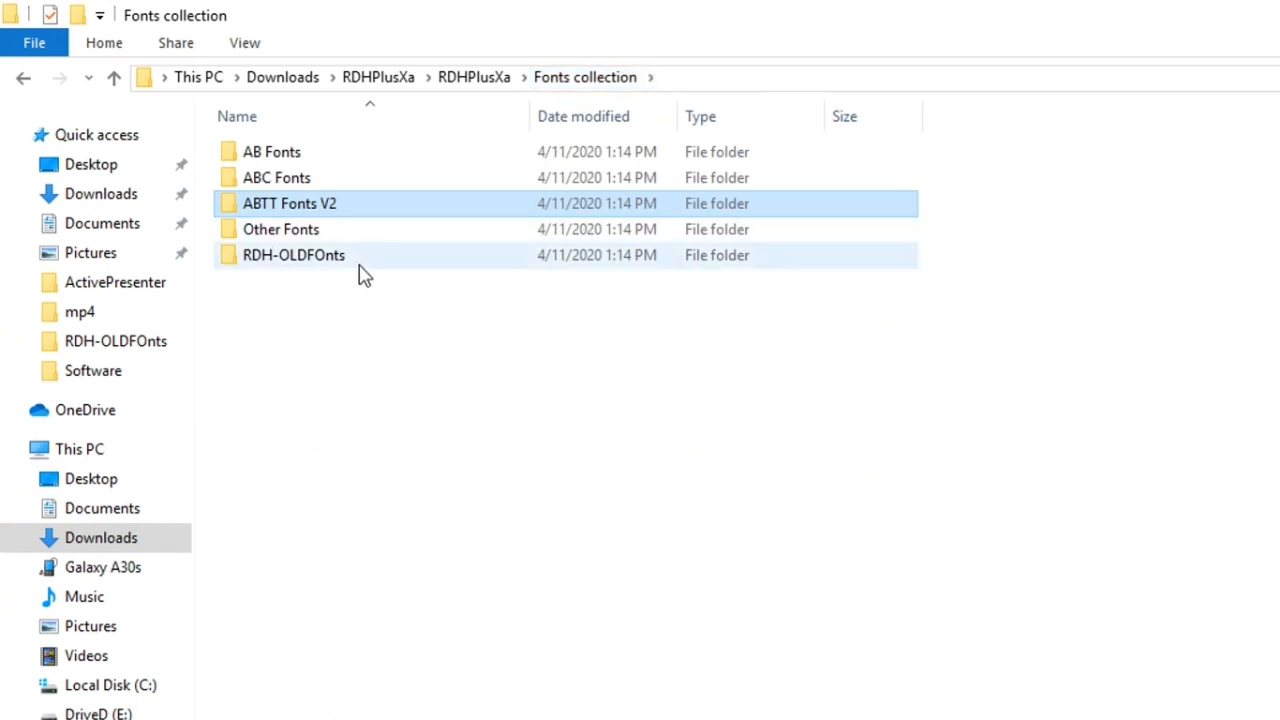
pyautogui.click(360, 265)
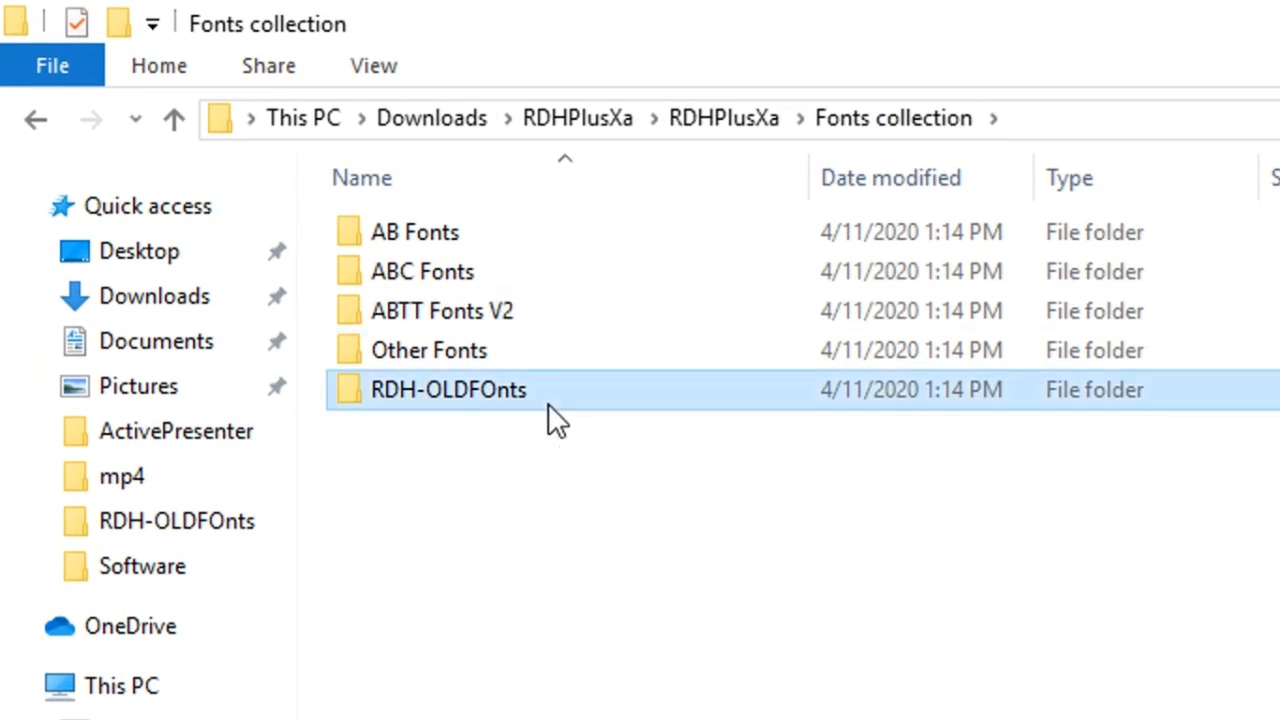
pyautogui.doubleClick(548, 405)
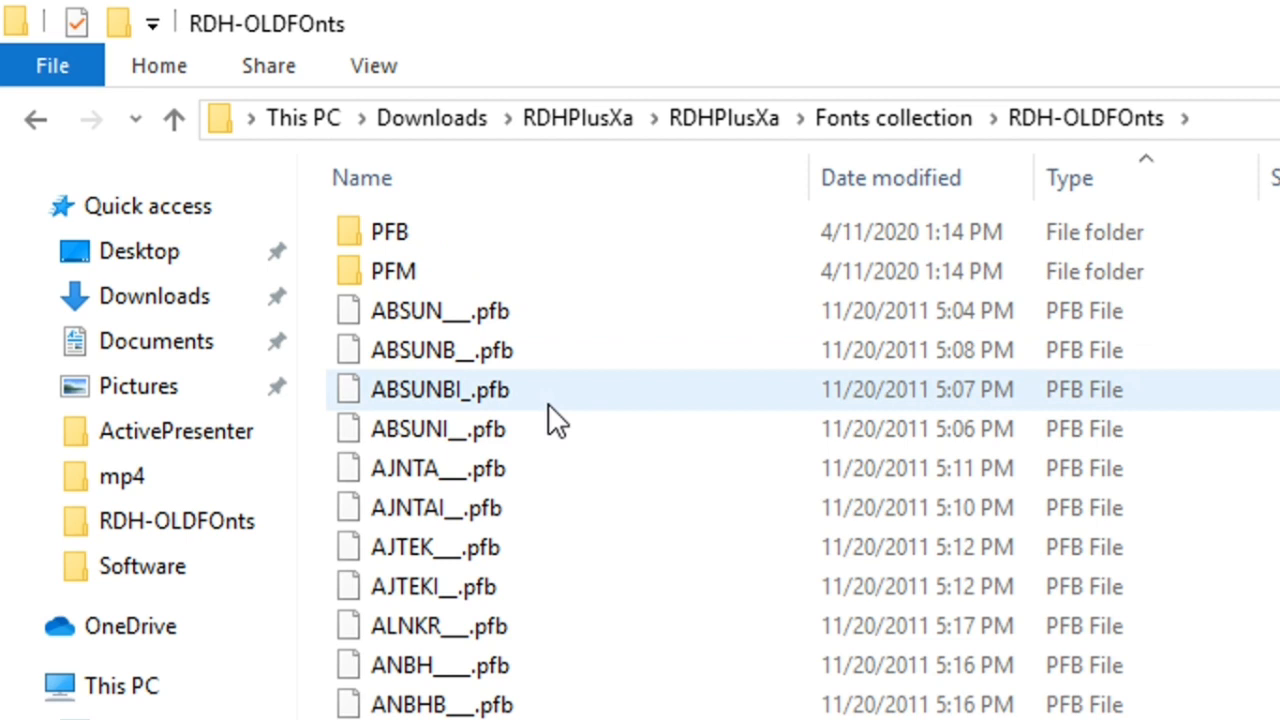
pyautogui.doubleClick(466, 270)
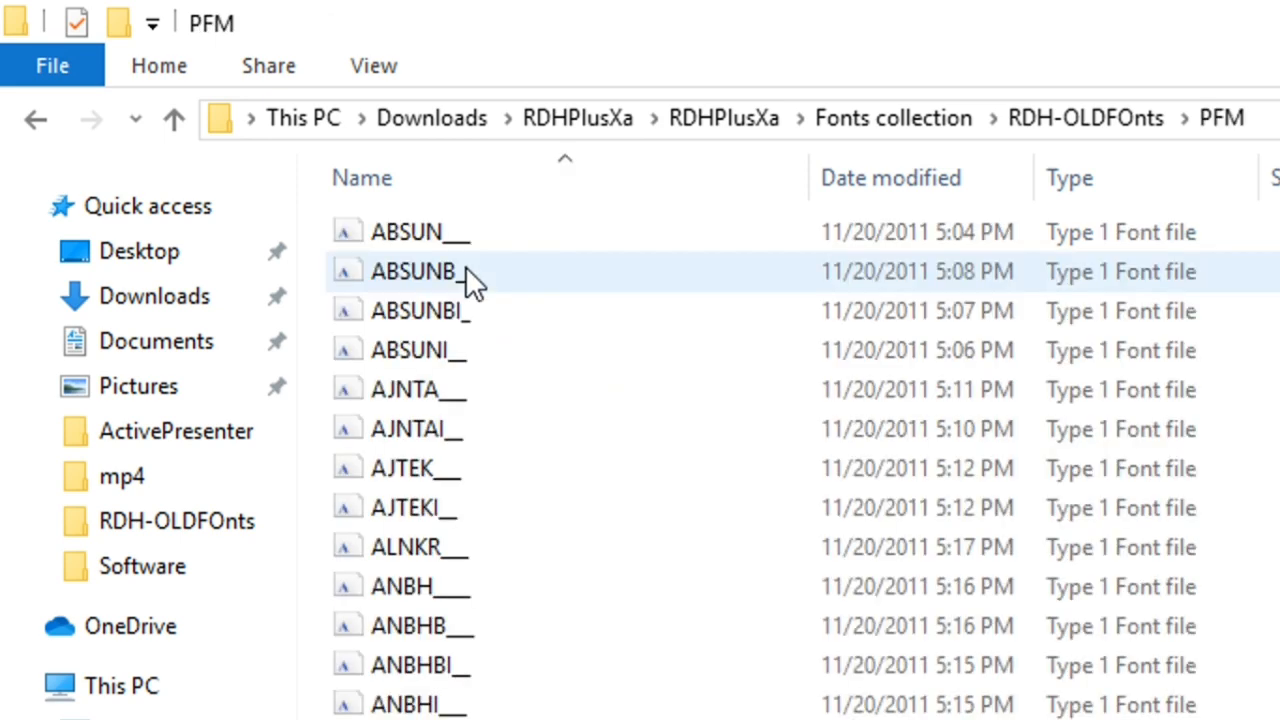
pyautogui.click(466, 270)
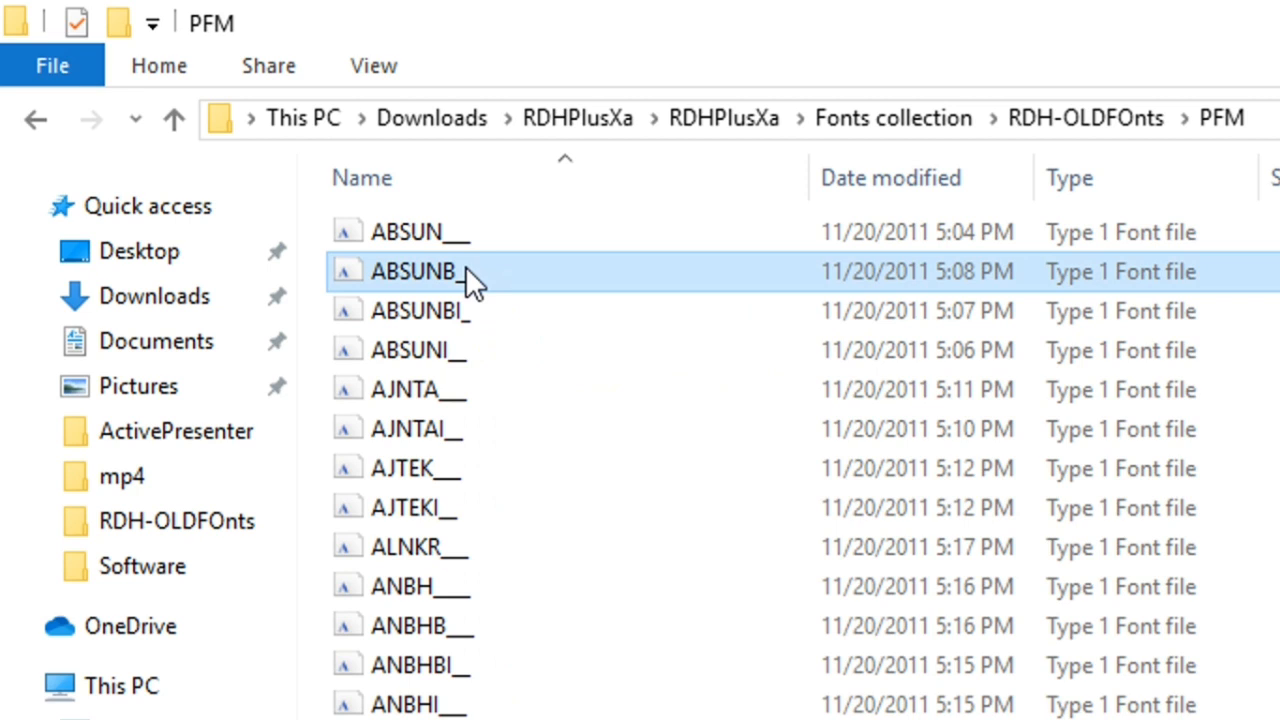
pyautogui.hotkey('ctrl', 'a')
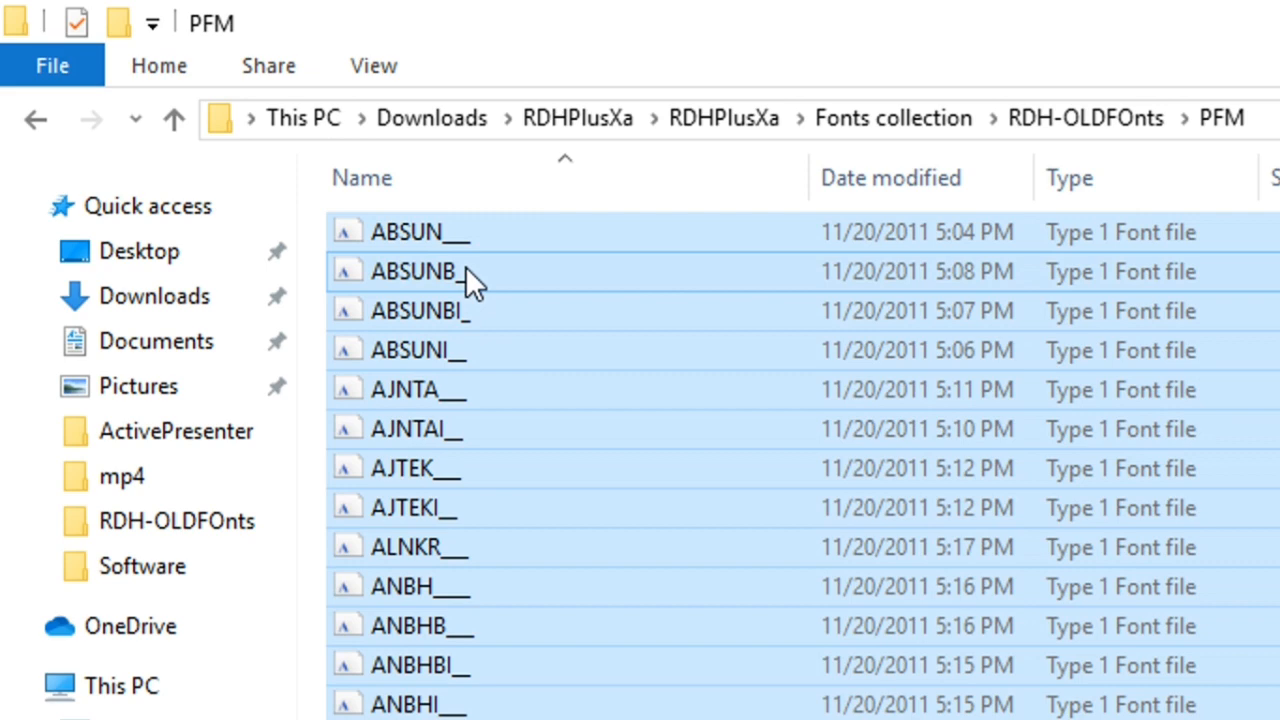
pyautogui.rightClick(465, 266)
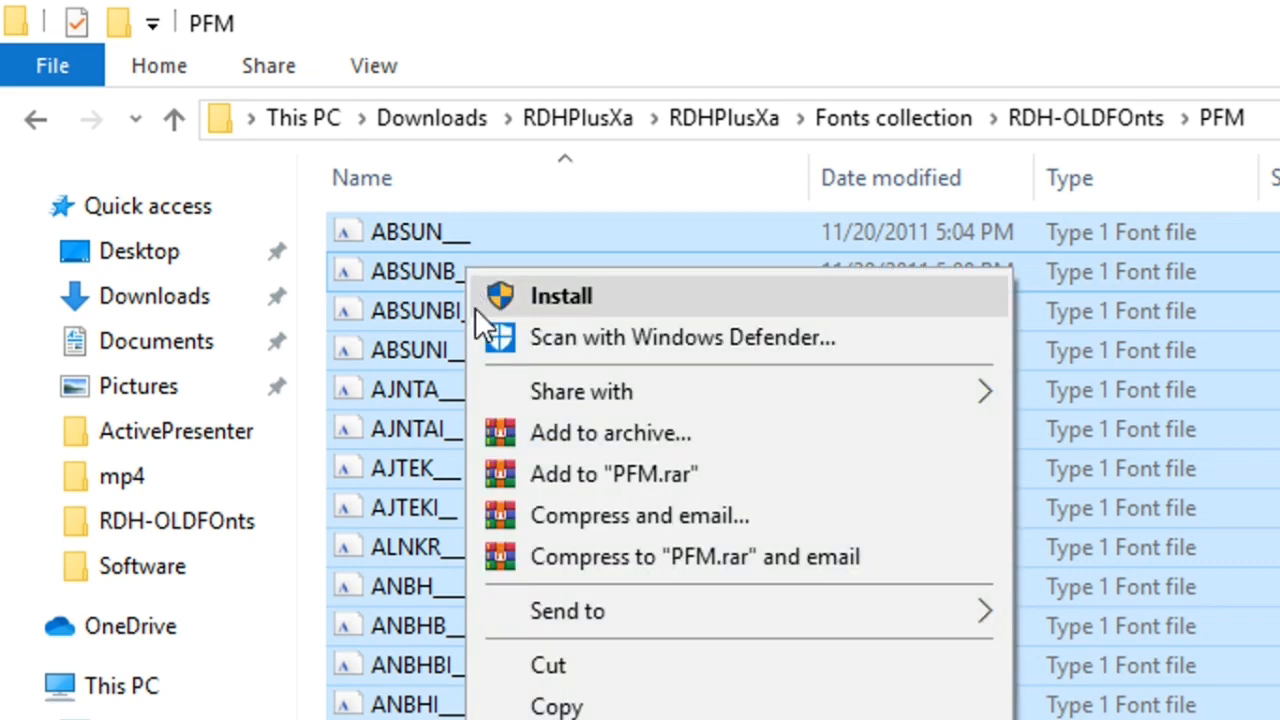
pyautogui.click(475, 307)
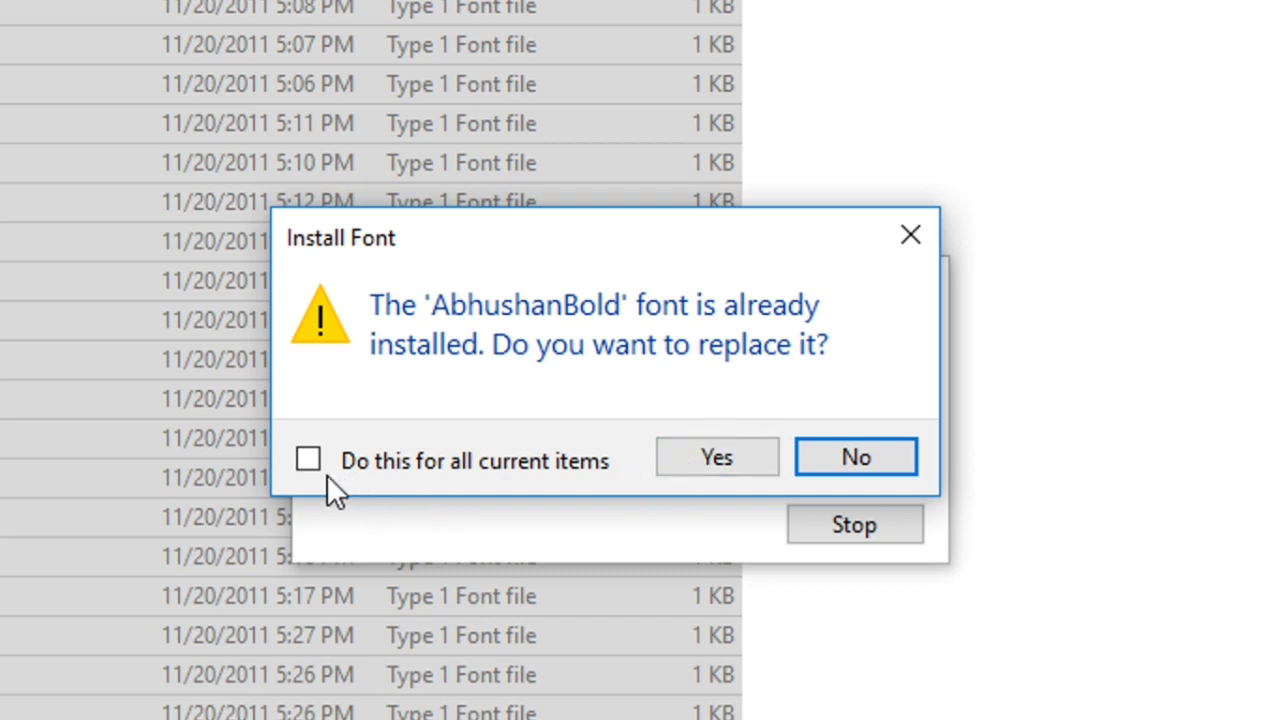
# Agree to replace already installed fonts for all current items, and stop the running installation.
pyautogui.click(710, 452)
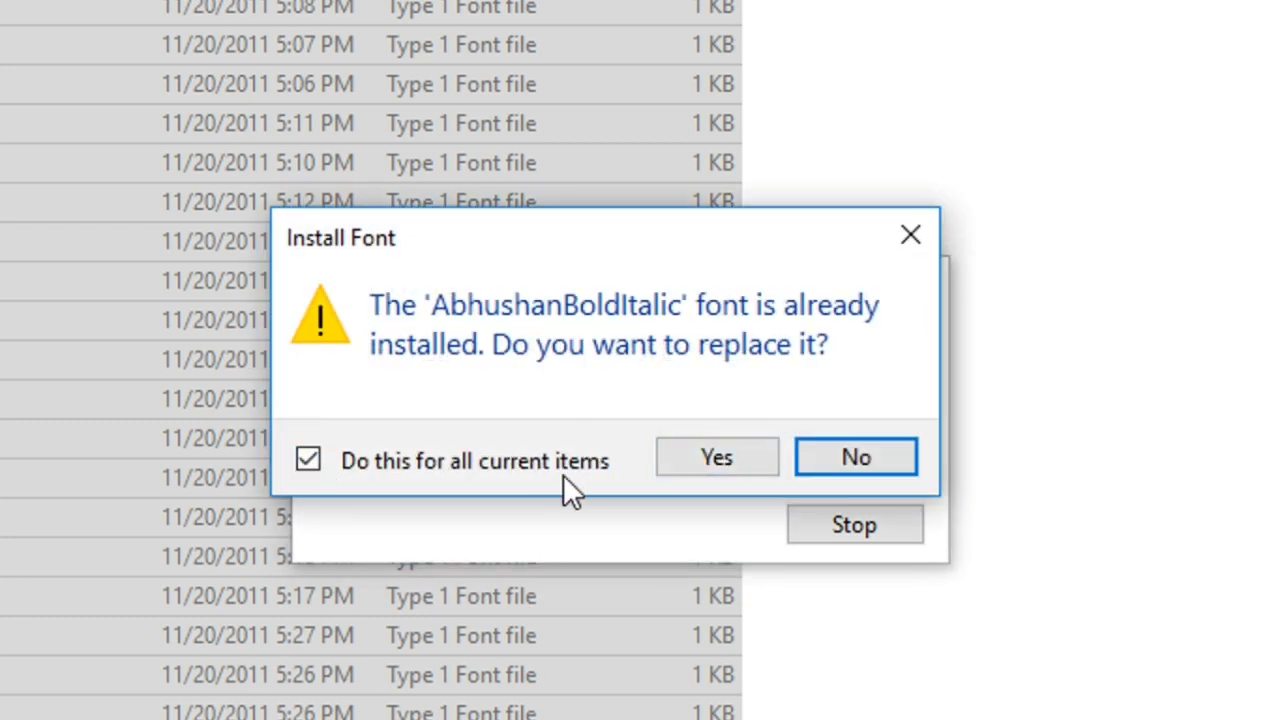
pyautogui.click(692, 458)
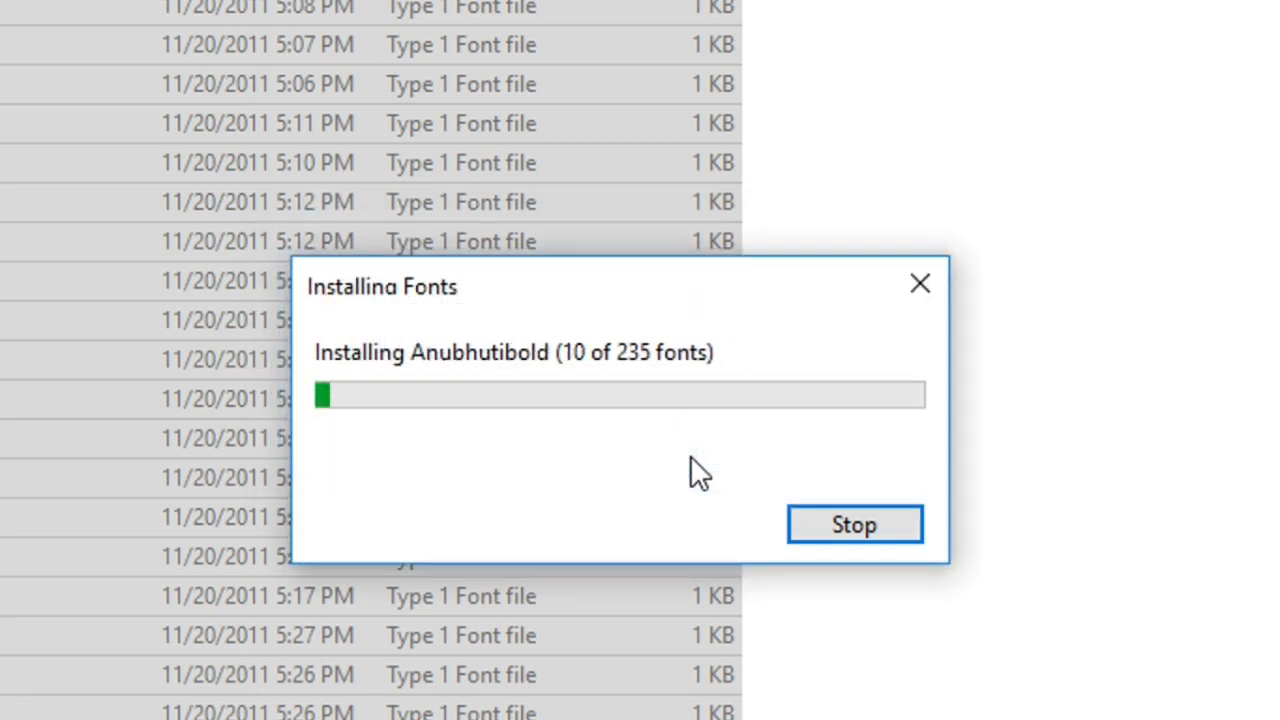
pyautogui.click(829, 529)
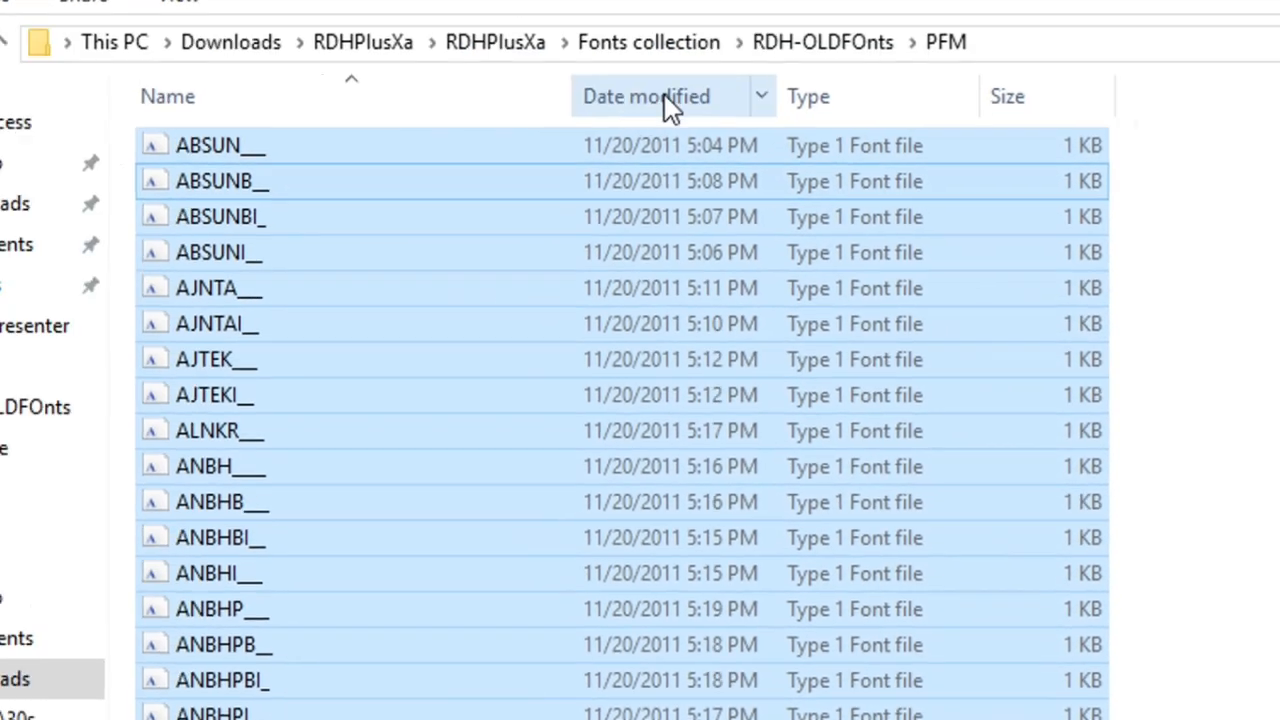
# Install all the font files in the ABC Fonts folder of Fonts collection, leaving out the CS subfolder.
pyautogui.click(708, 44)
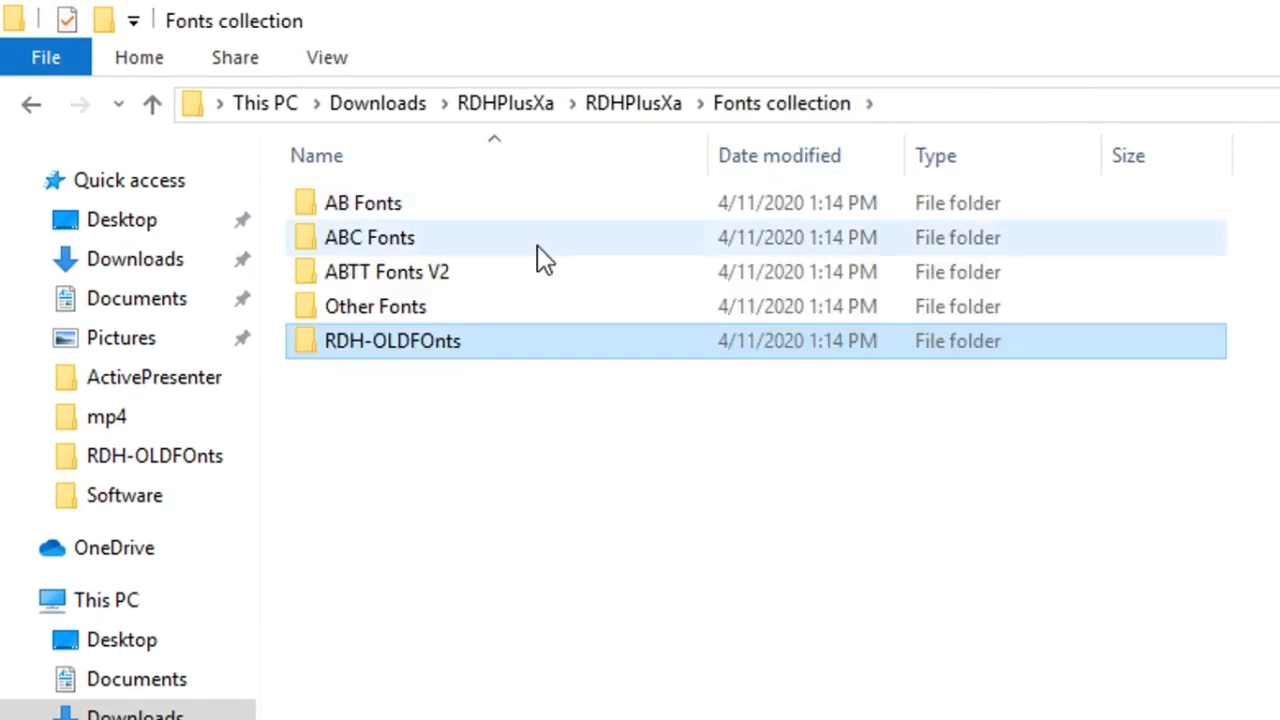
pyautogui.doubleClick(433, 245)
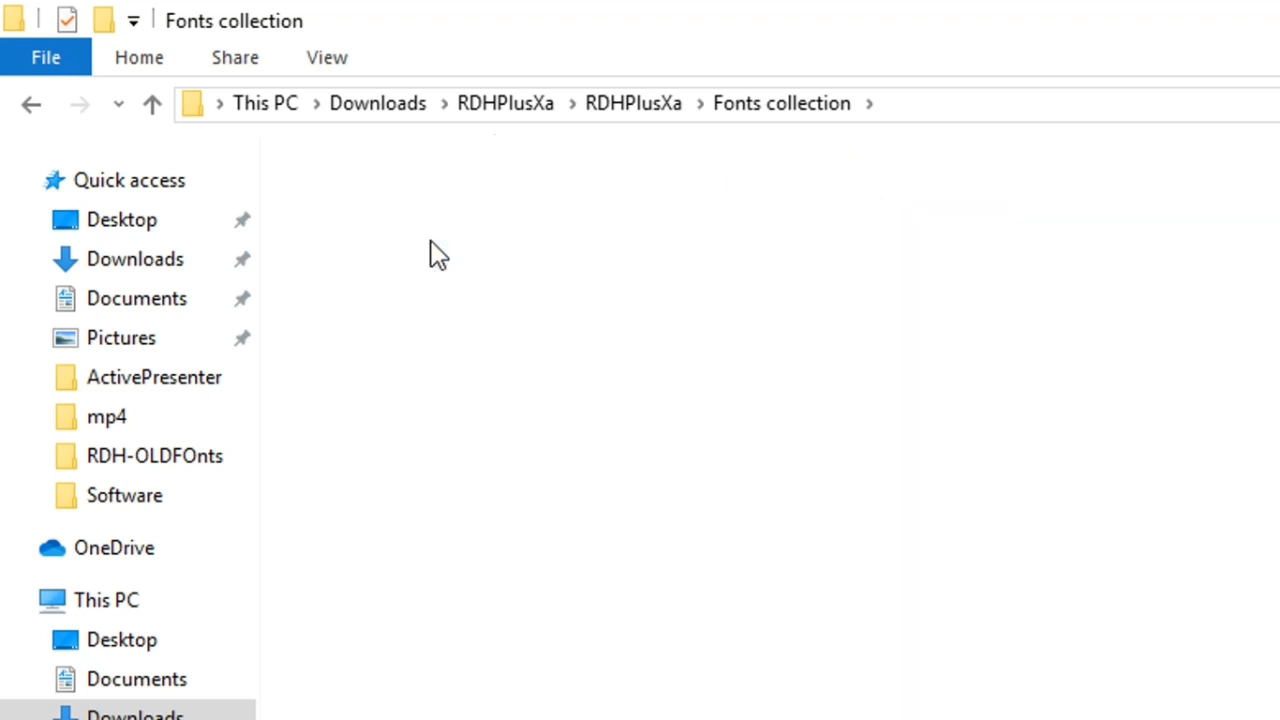
pyautogui.click(406, 418)
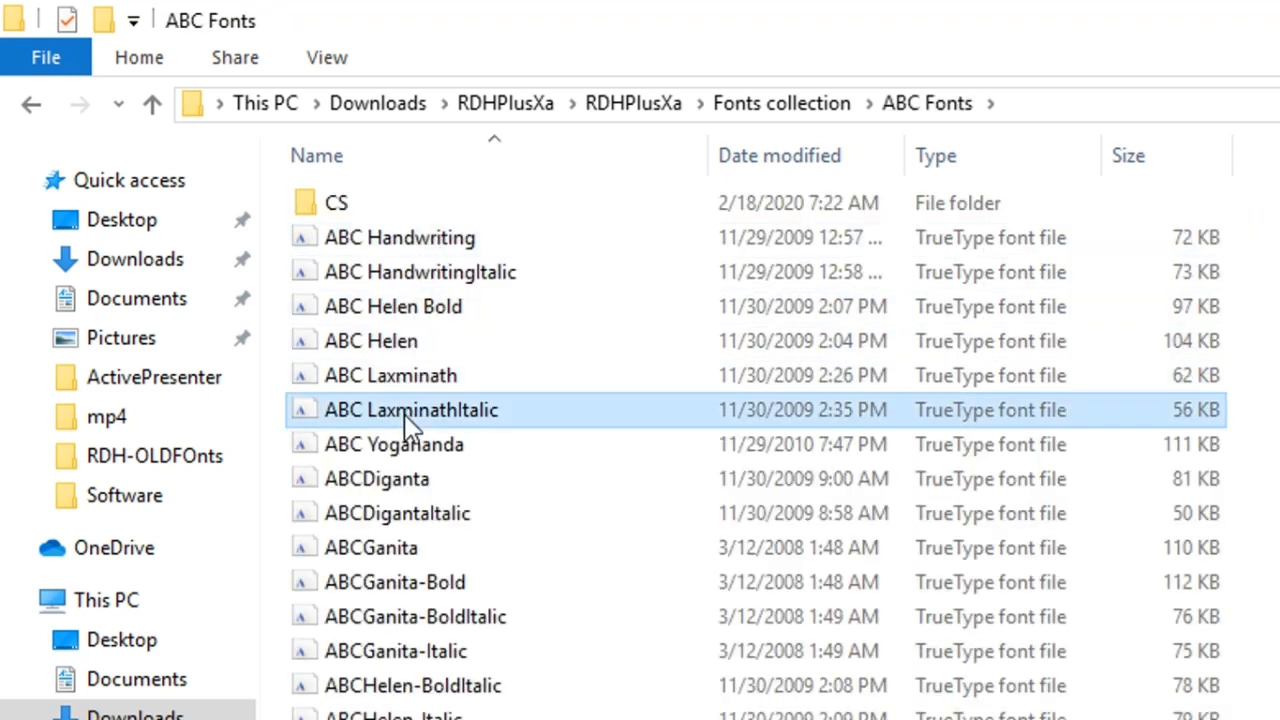
pyautogui.hotkey('ctrl', 'a')
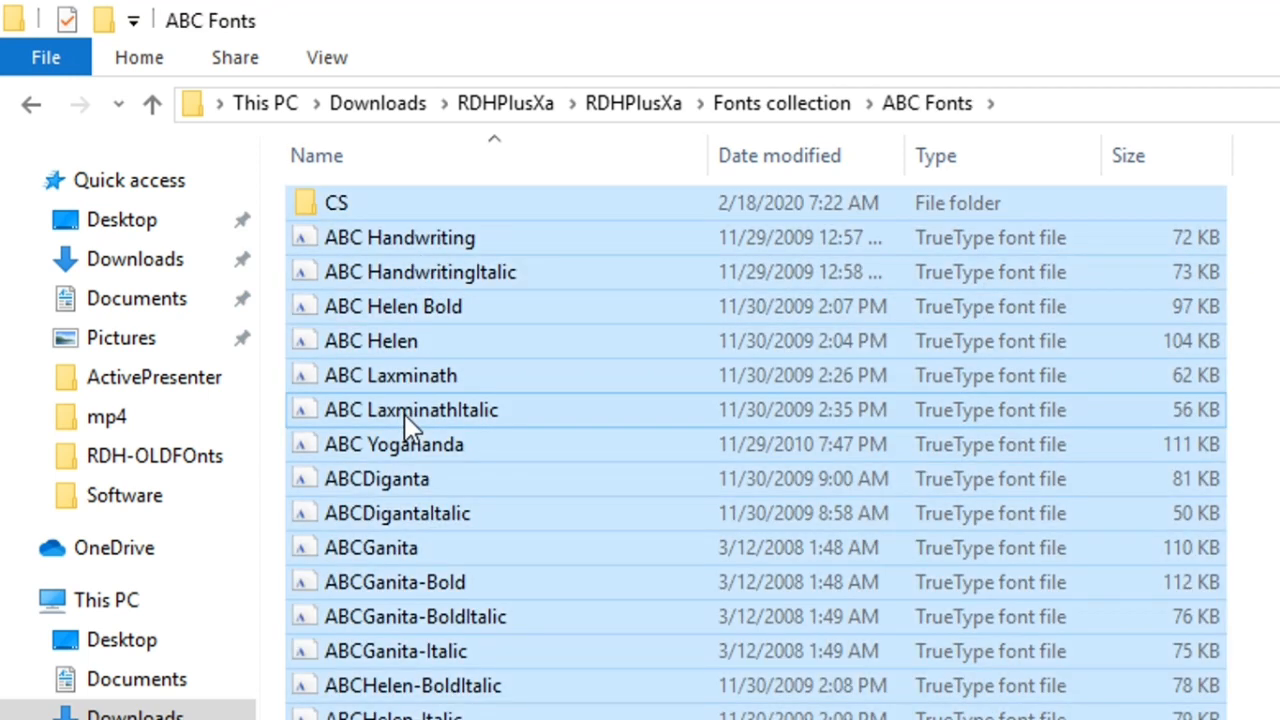
pyautogui.keyDown('ctrl'); pyautogui.click(404, 203); pyautogui.keyUp('ctrl')
pyautogui.rightClick(398, 418)
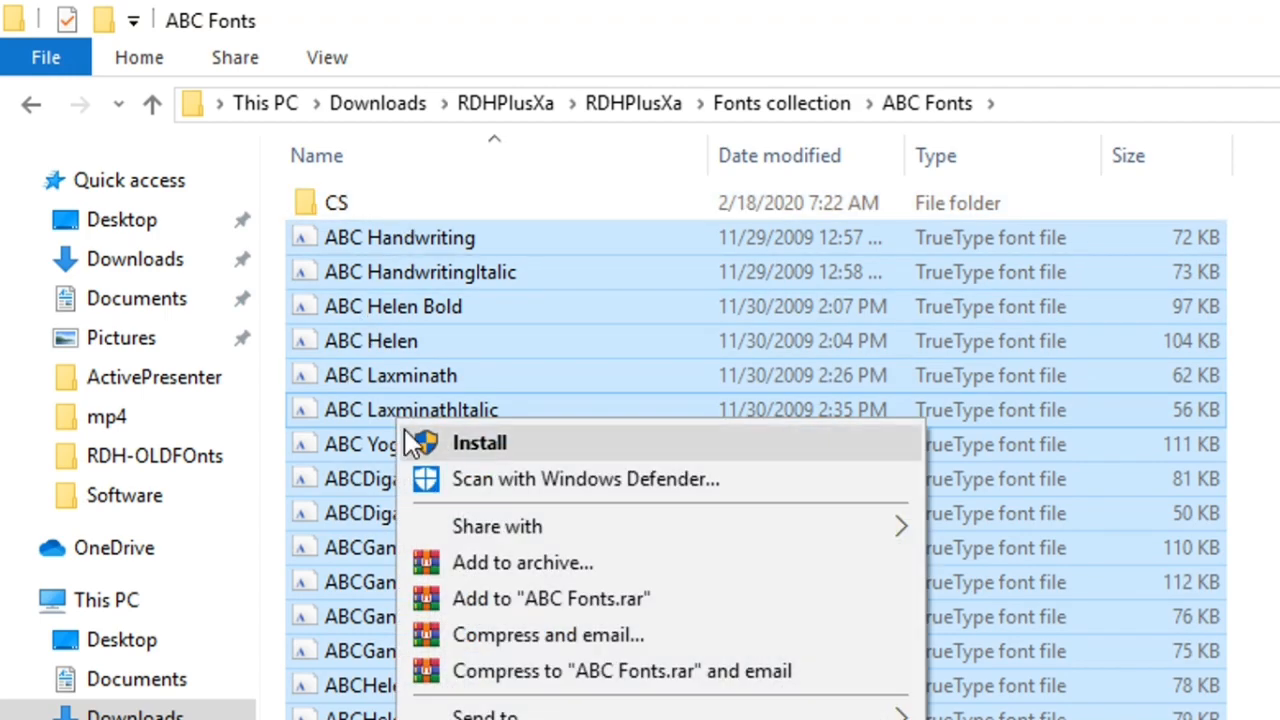
pyautogui.click(414, 443)
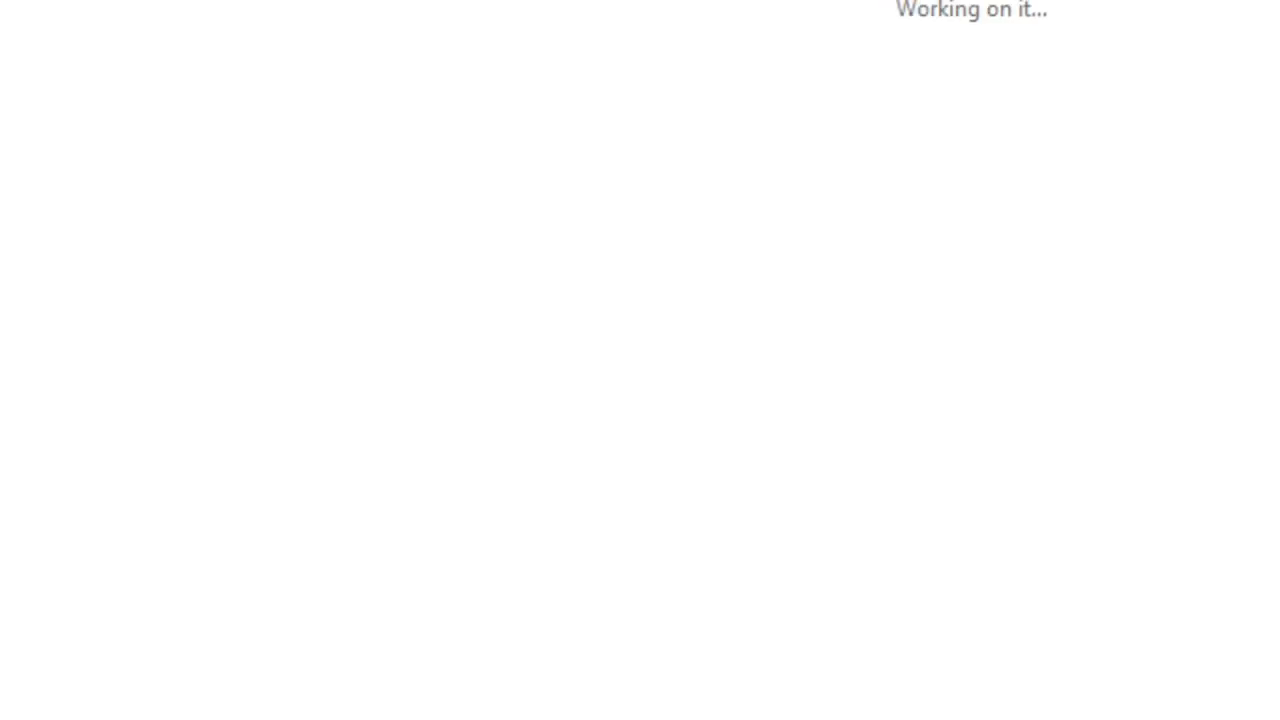
# Install all the TrueType fonts in the AB Fonts folder of Fonts collection.
pyautogui.doubleClick(430, 224)
pyautogui.click(476, 243)
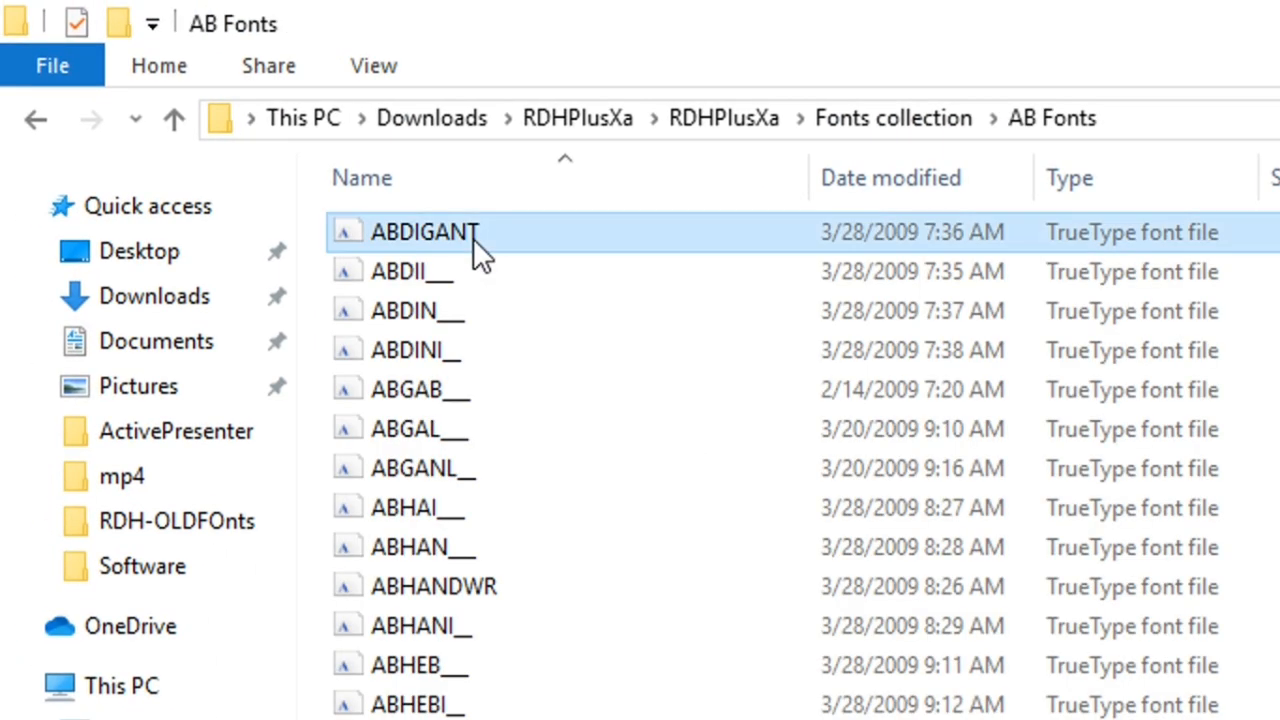
pyautogui.hotkey('ctrl', 'a')
pyautogui.rightClick(476, 240)
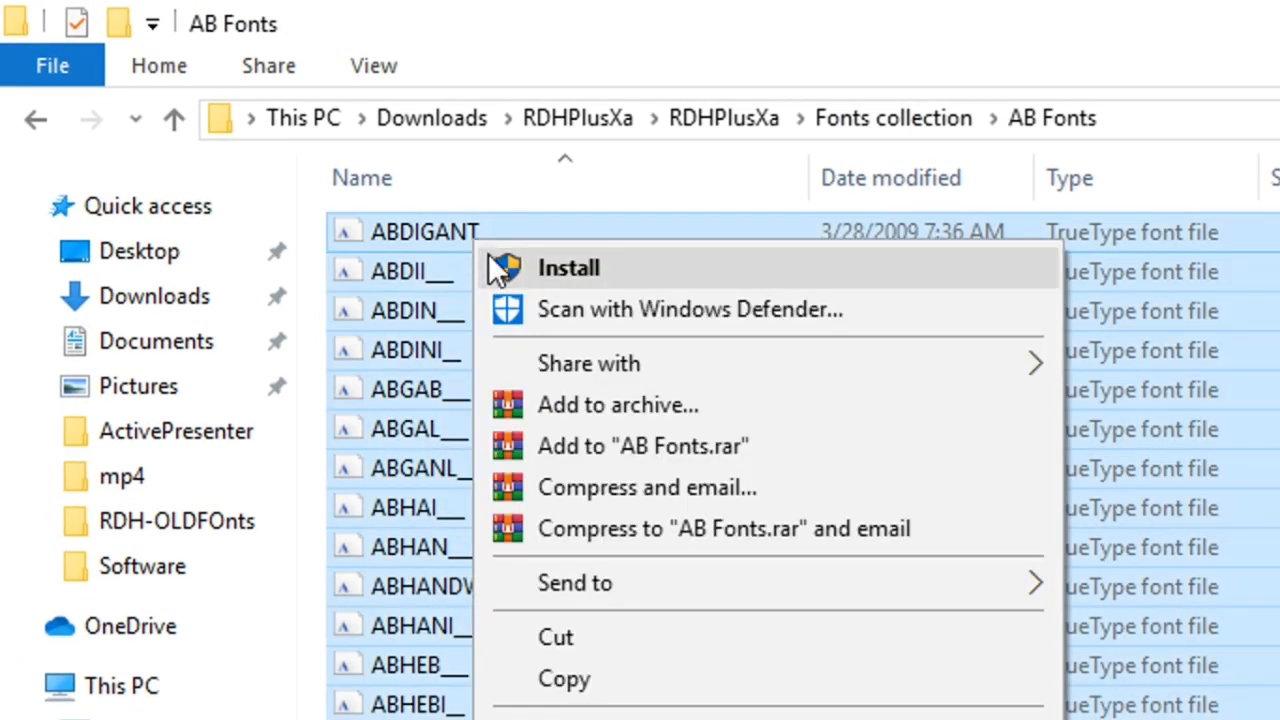
pyautogui.click(505, 268)
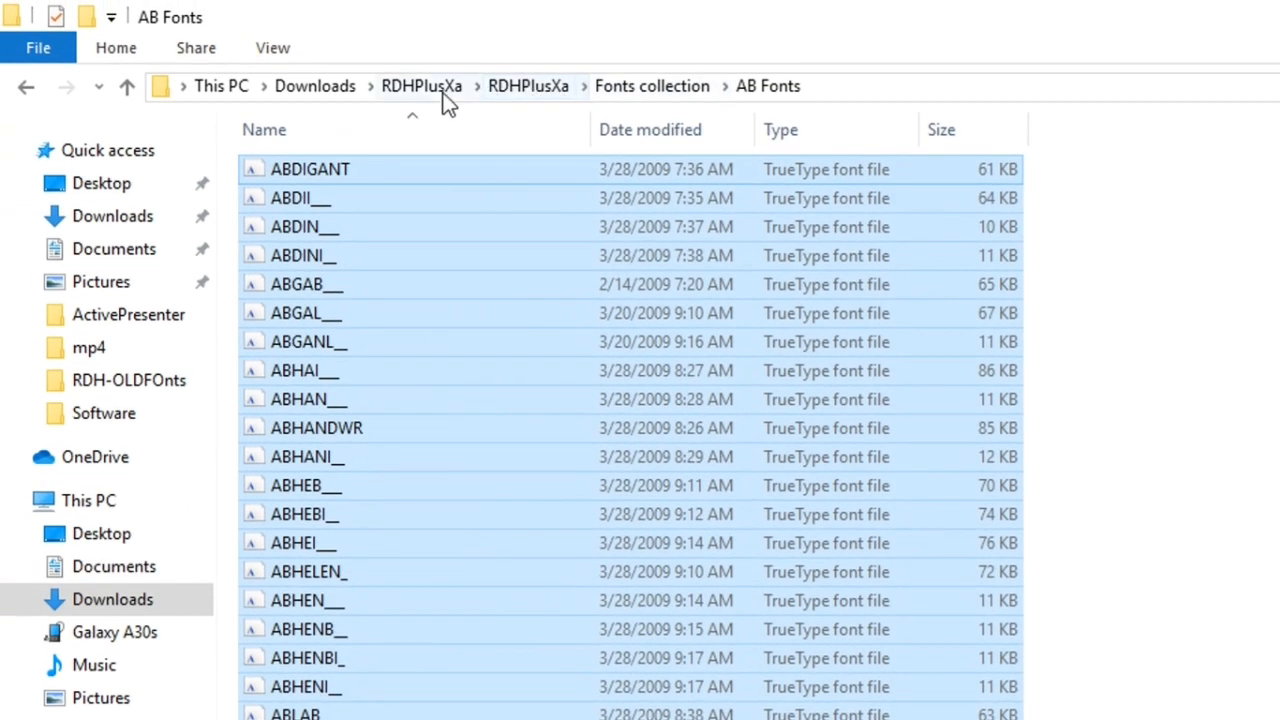
# Return to the inner RDHPlusXa folder and select the MagicFontInstallerA application.
pyautogui.click(533, 98)
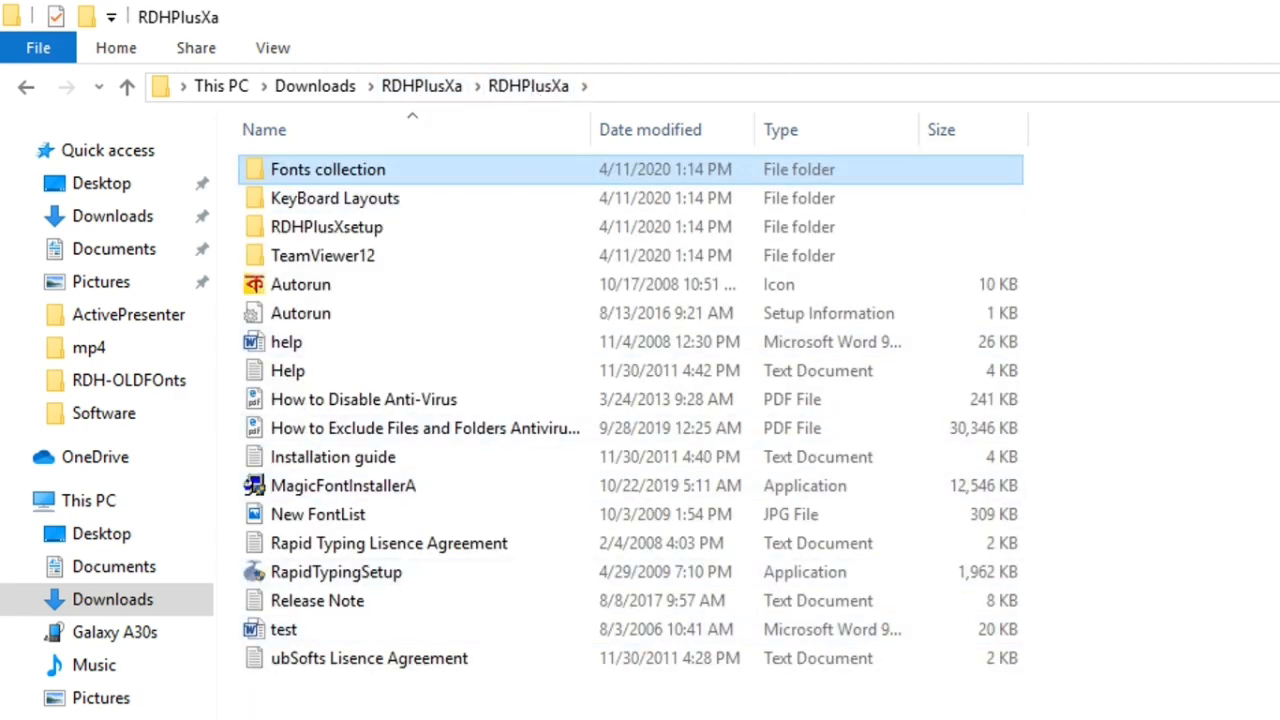
pyautogui.click(468, 712)
pyautogui.click(415, 496)
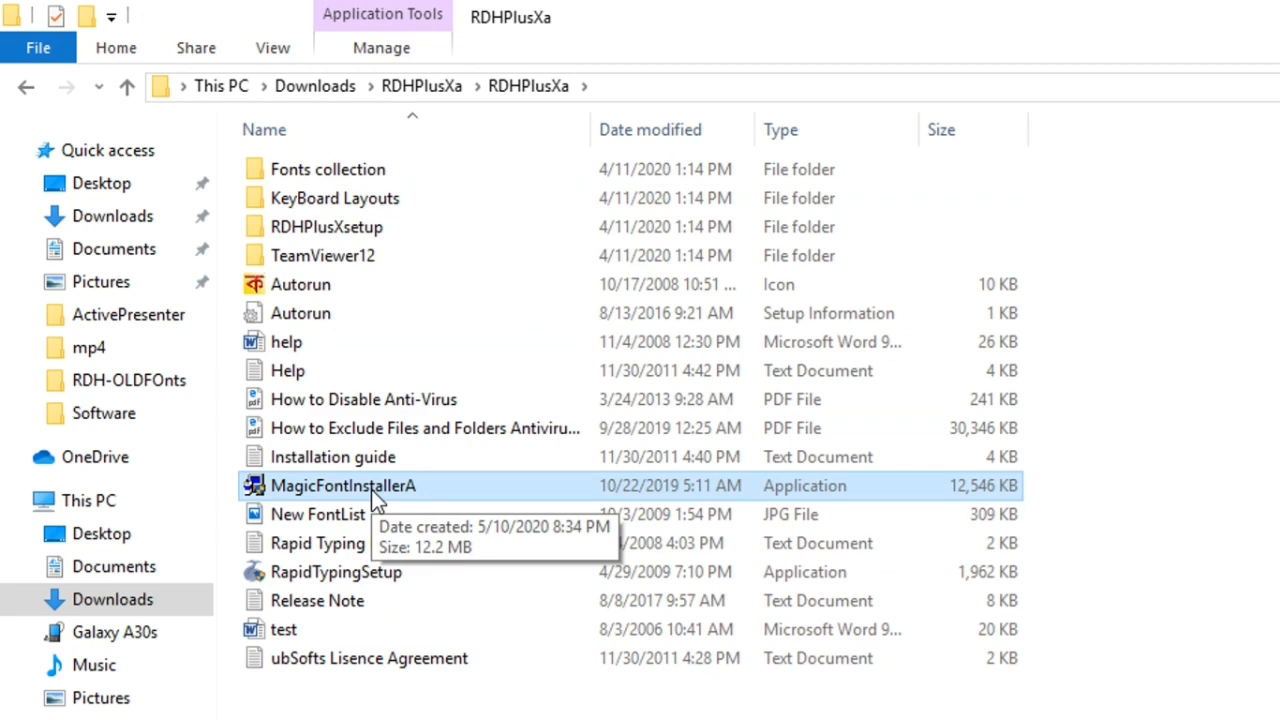
# Run MagicFontInstallerA from the RDHPlusXa folder and start installing its fonts.
pyautogui.doubleClick(371, 489)
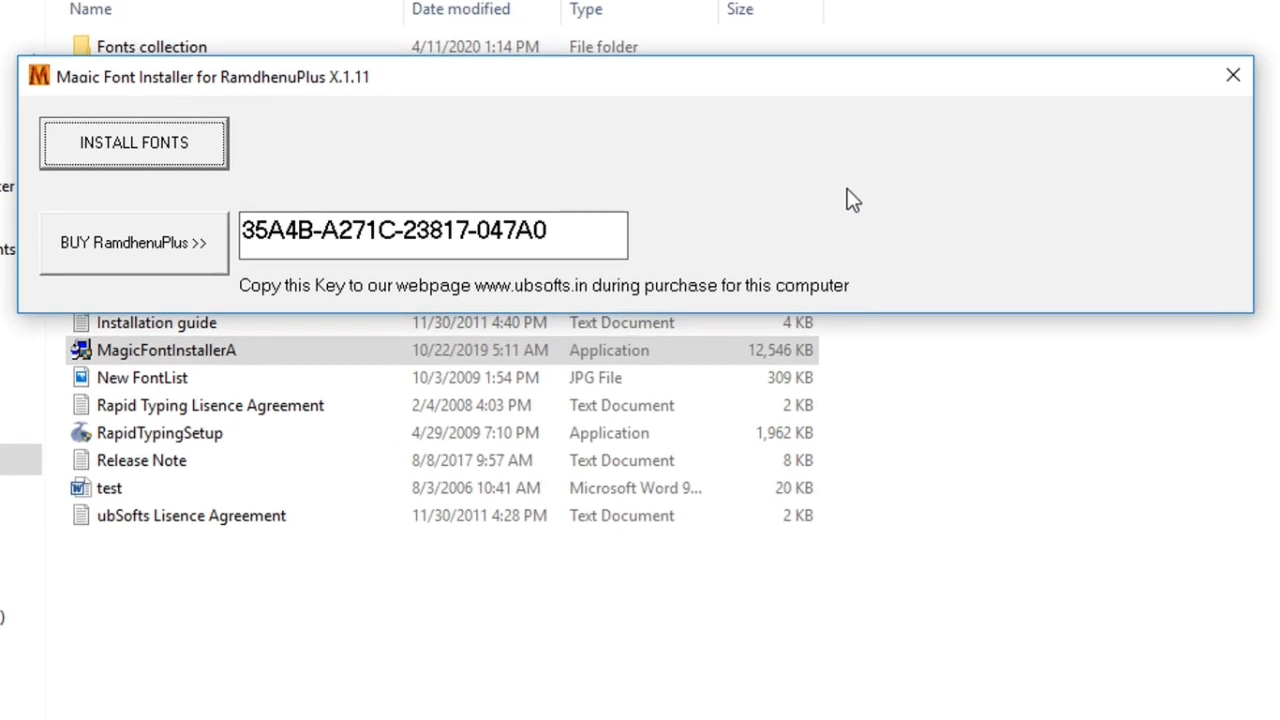
pyautogui.moveTo(1172, 76); pyautogui.dragTo(1276, 136)
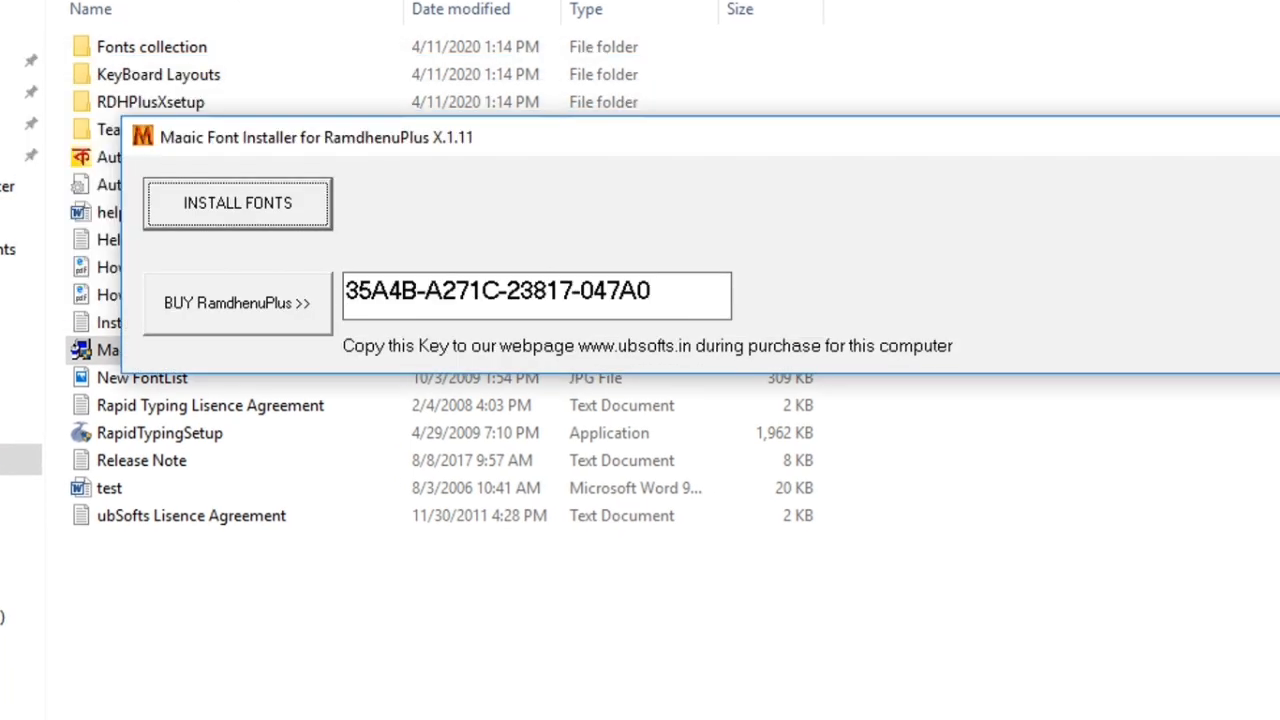
pyautogui.click(313, 217)
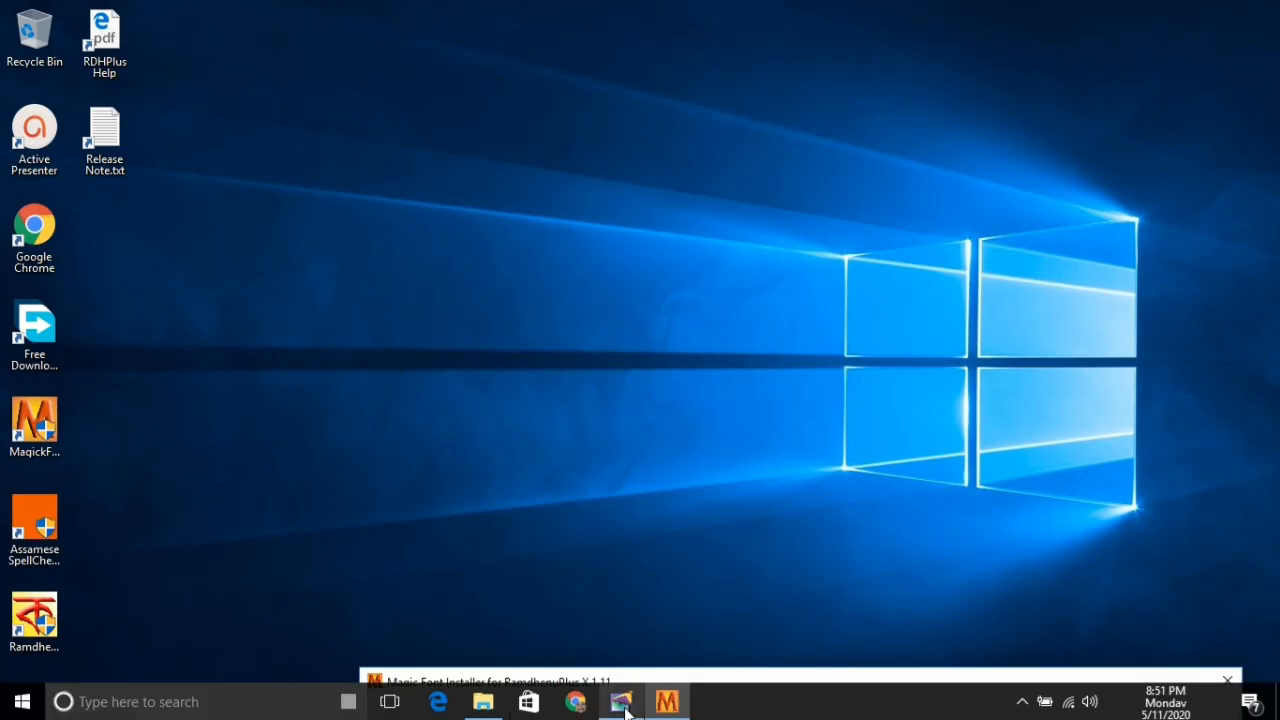
# Switch to Adobe PageMaker, maximise its window and create a new Letter-size publication with the default document setup.
pyautogui.click(625, 710)
pyautogui.doubleClick(746, 58)
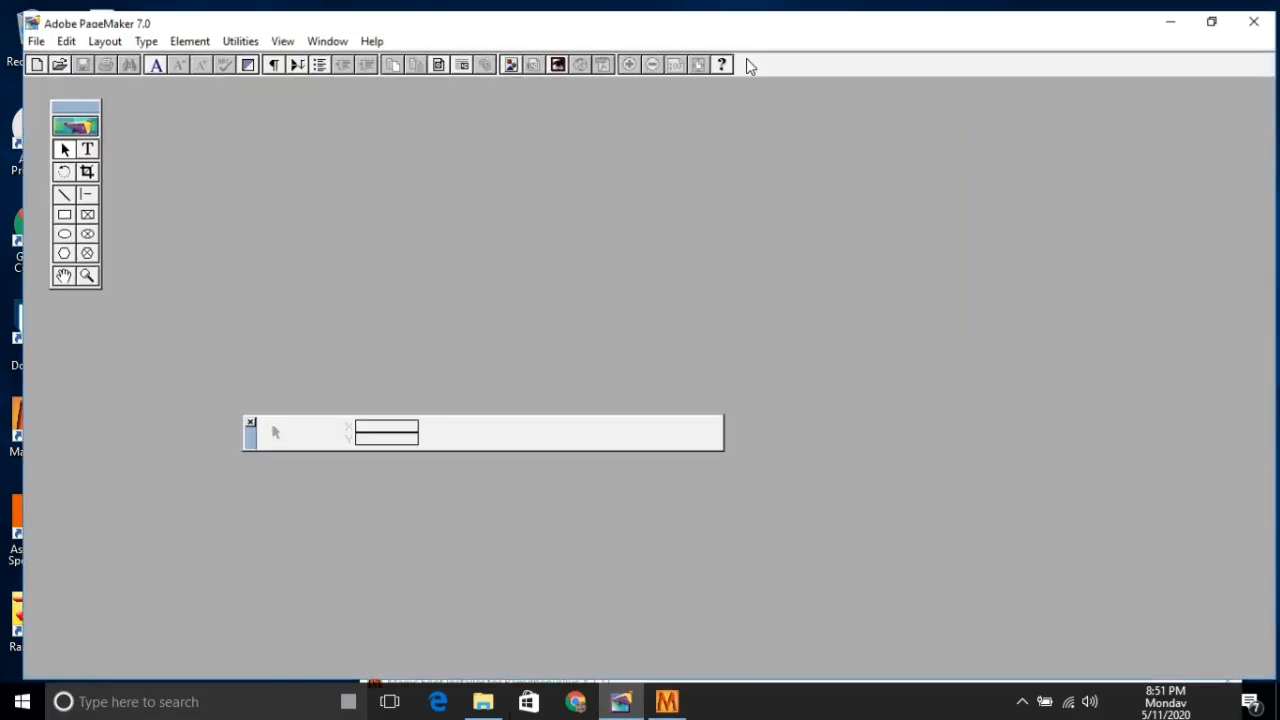
pyautogui.click(15, 30)
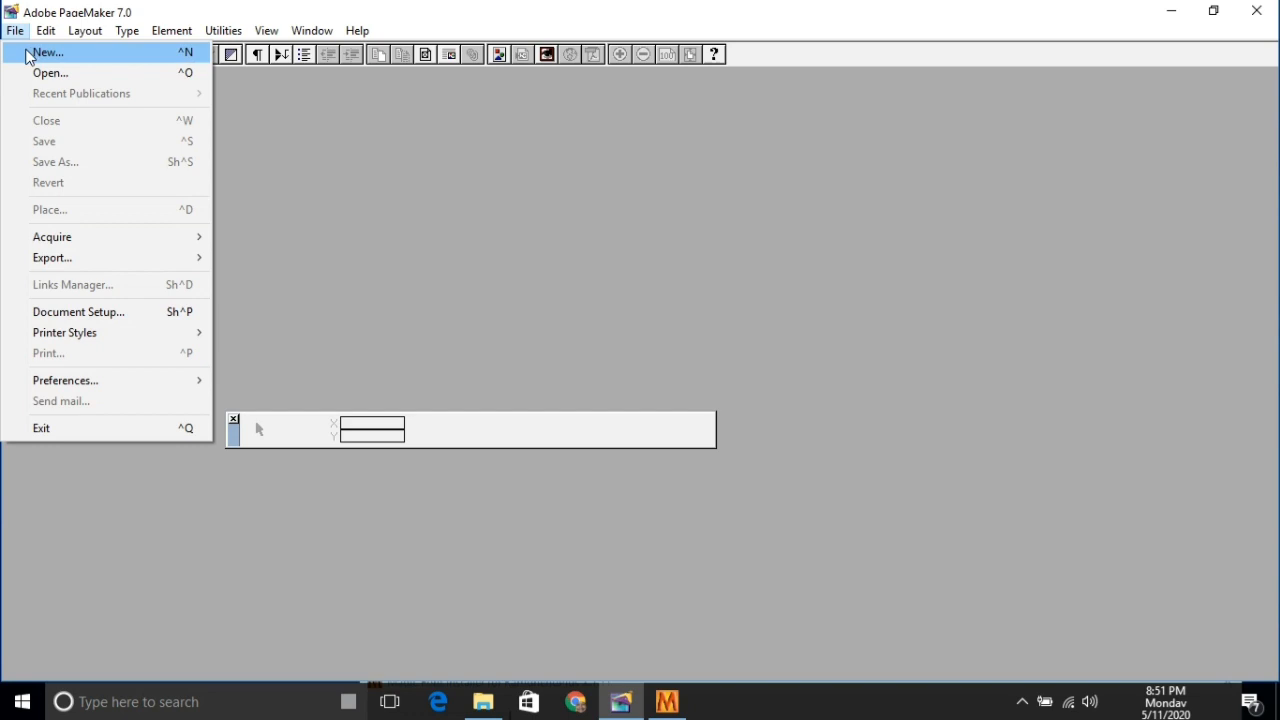
pyautogui.click(25, 50)
pyautogui.click(750, 197)
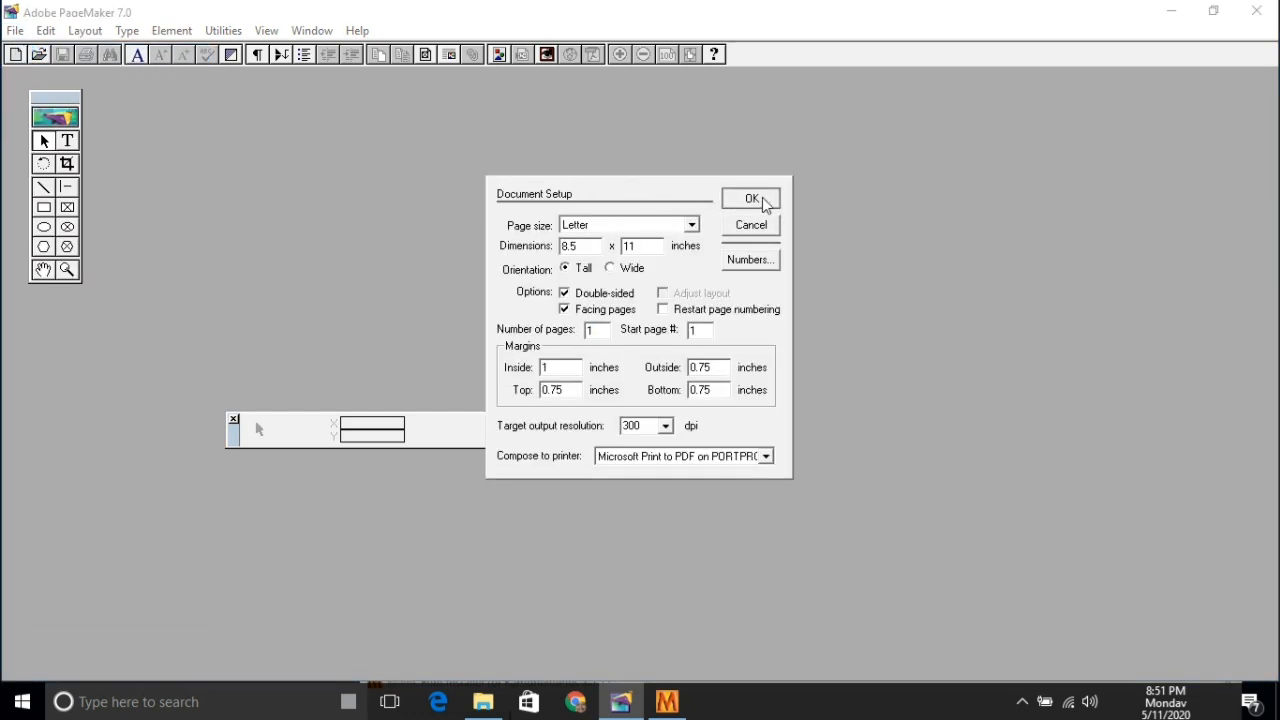
pyautogui.click(1218, 11)
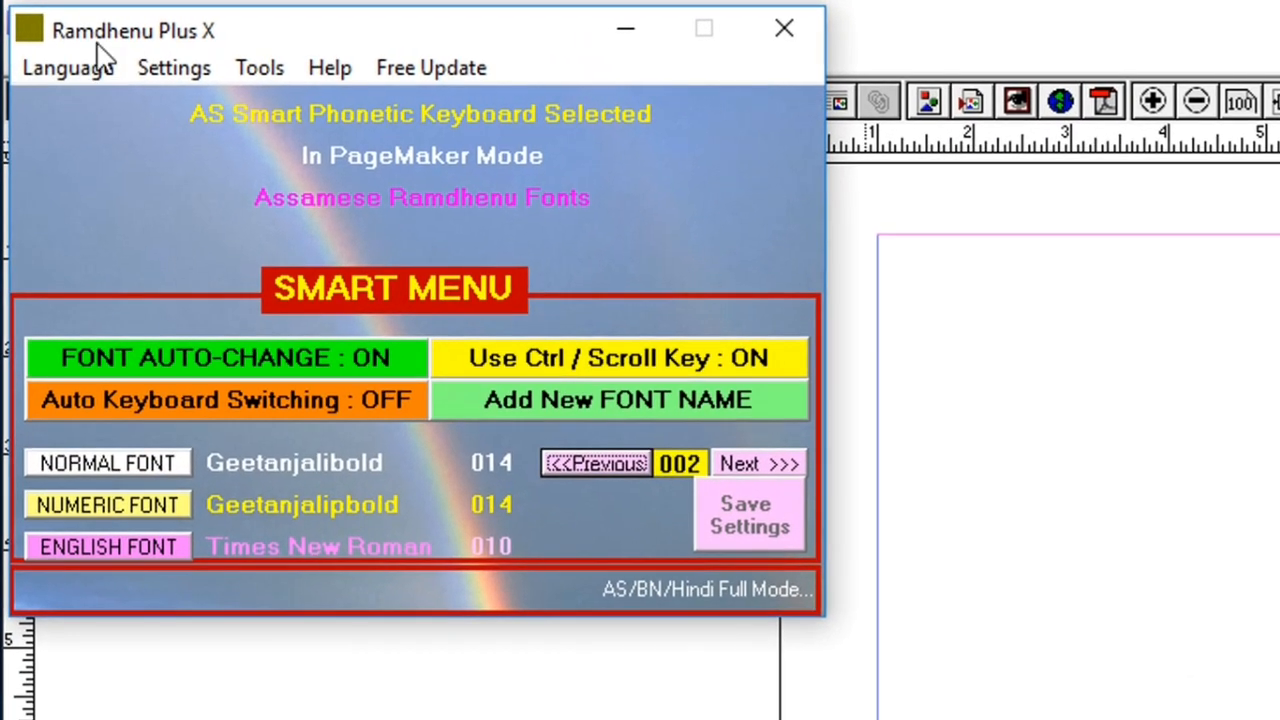
# Review the language and settings options in Ramdhenu Plus X, choose Assamese Smart Phonetic, and toggle typing to English and back.
pyautogui.click(45, 35)
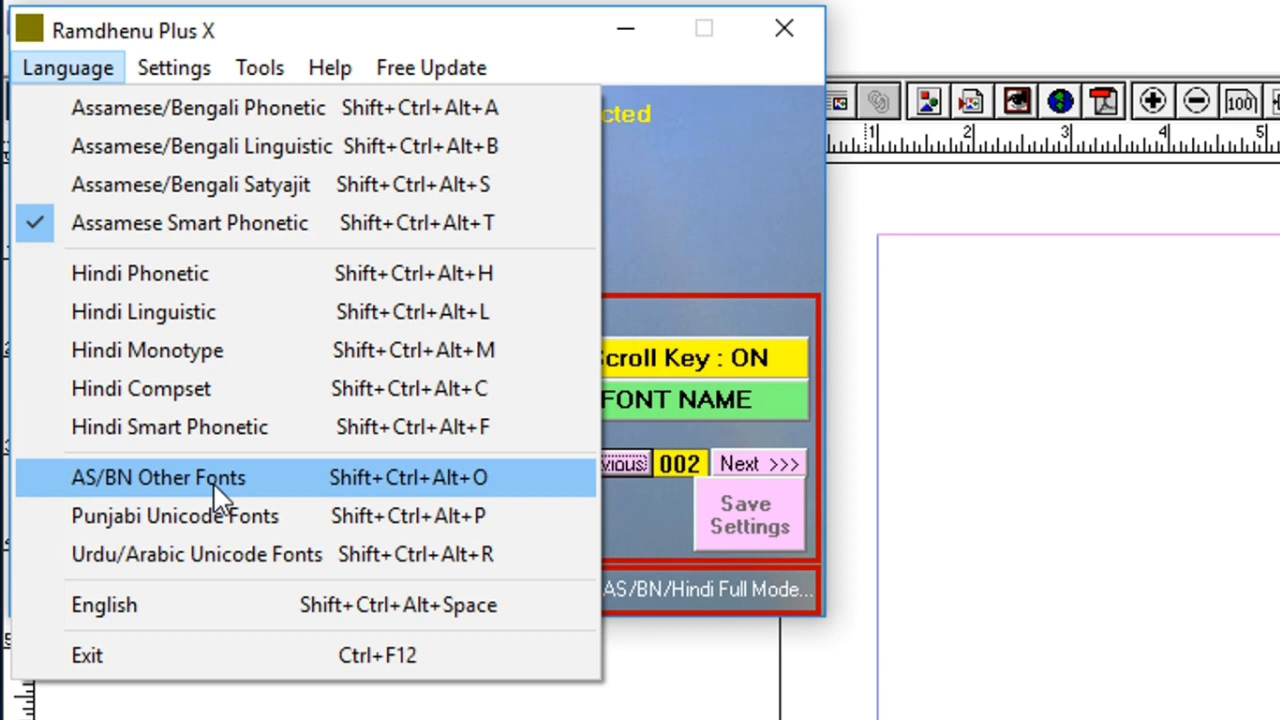
pyautogui.moveTo(186, 80)
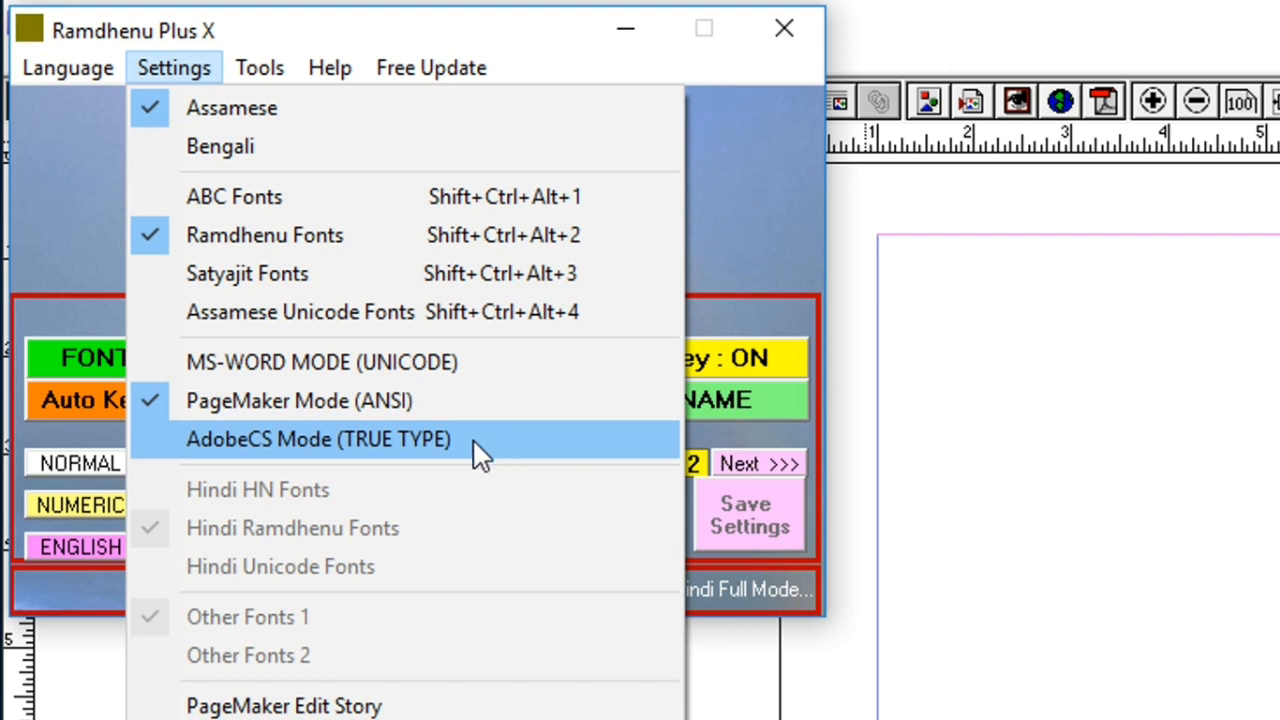
pyautogui.moveTo(112, 72)
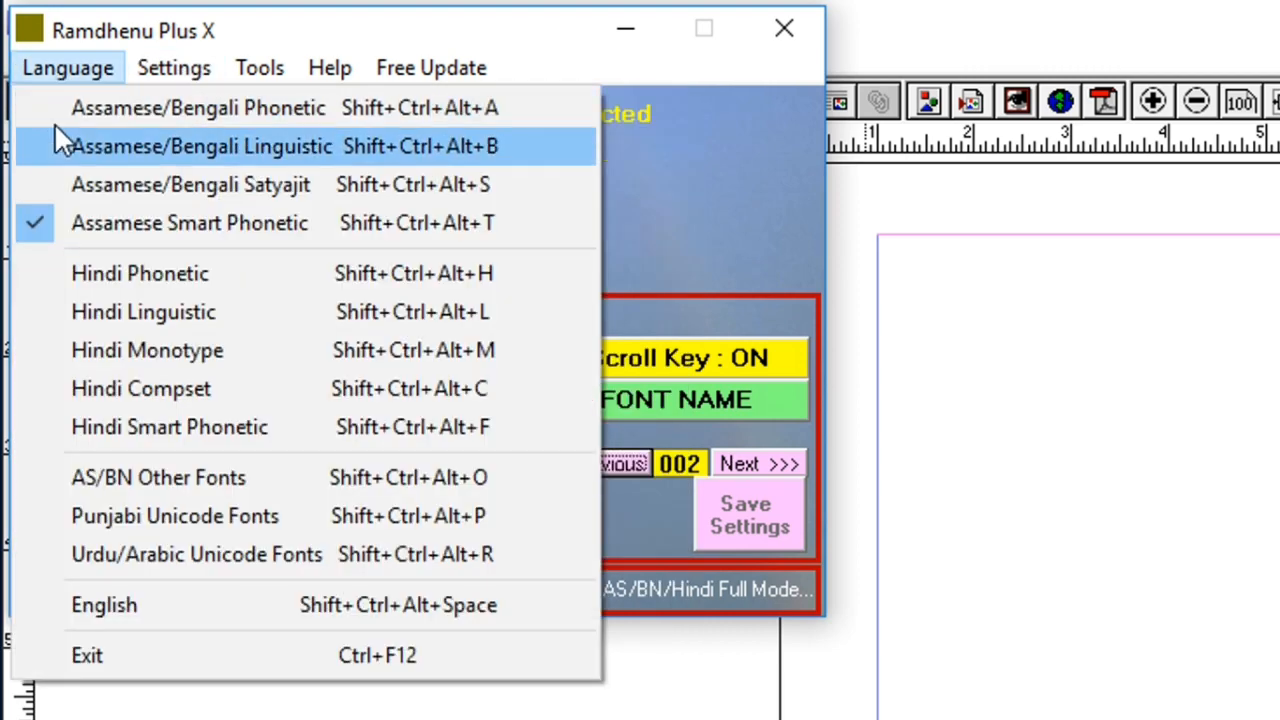
pyautogui.click(131, 230)
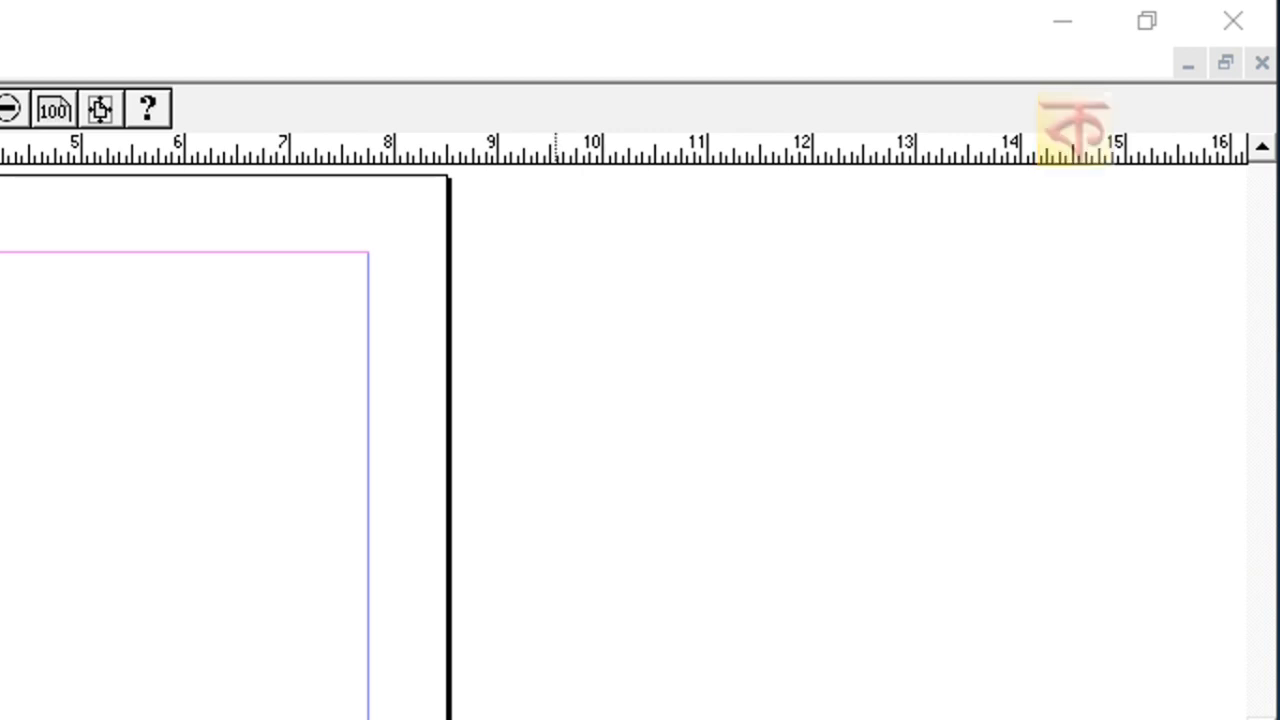
pyautogui.hotkey('ctrl', 'alt', 'b')
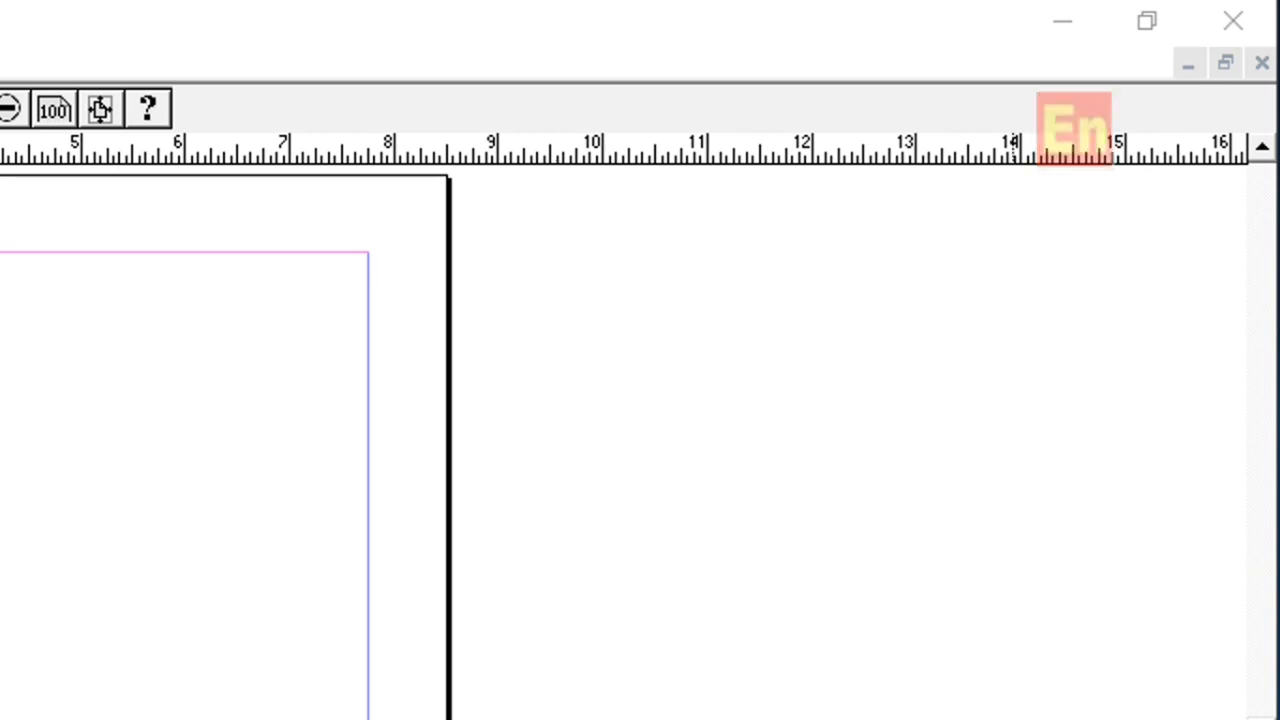
pyautogui.hotkey('ctrl', 'alt', 'b')
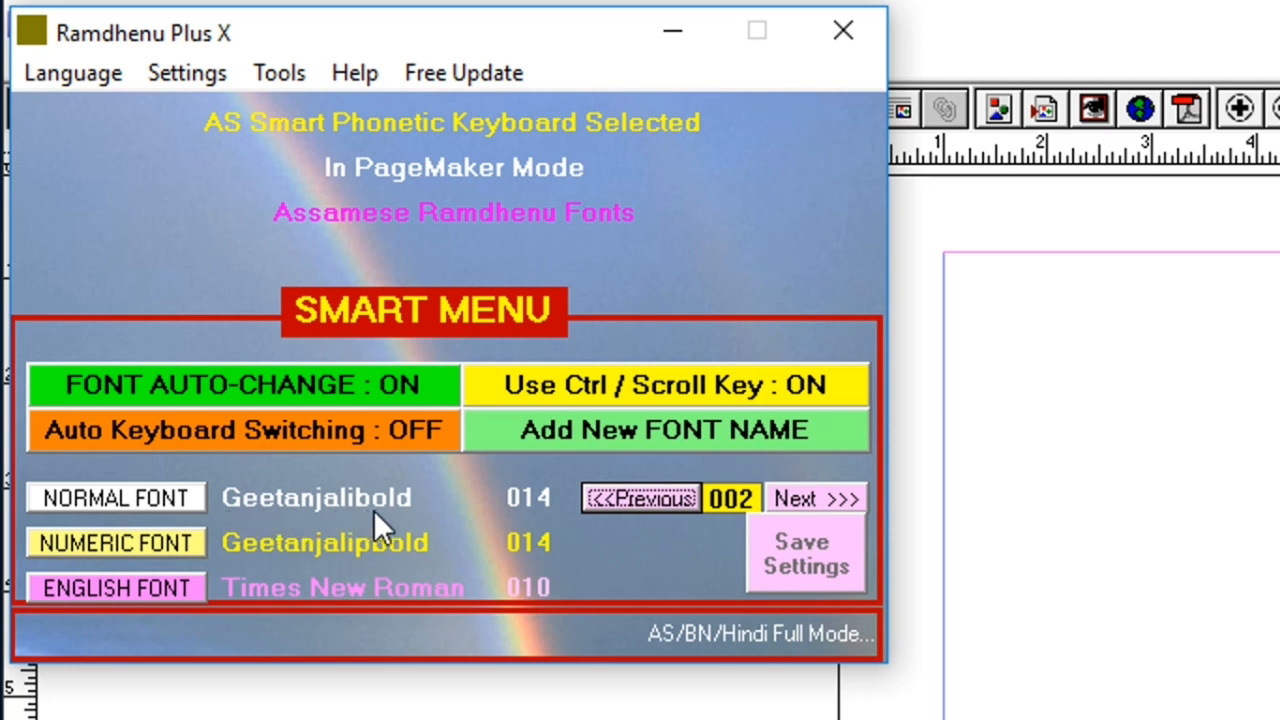
# Switch Ramdhenu Plus X to font set 001 with Geetanjalilight, and view the English font choices without changing them.
pyautogui.click(610, 500)
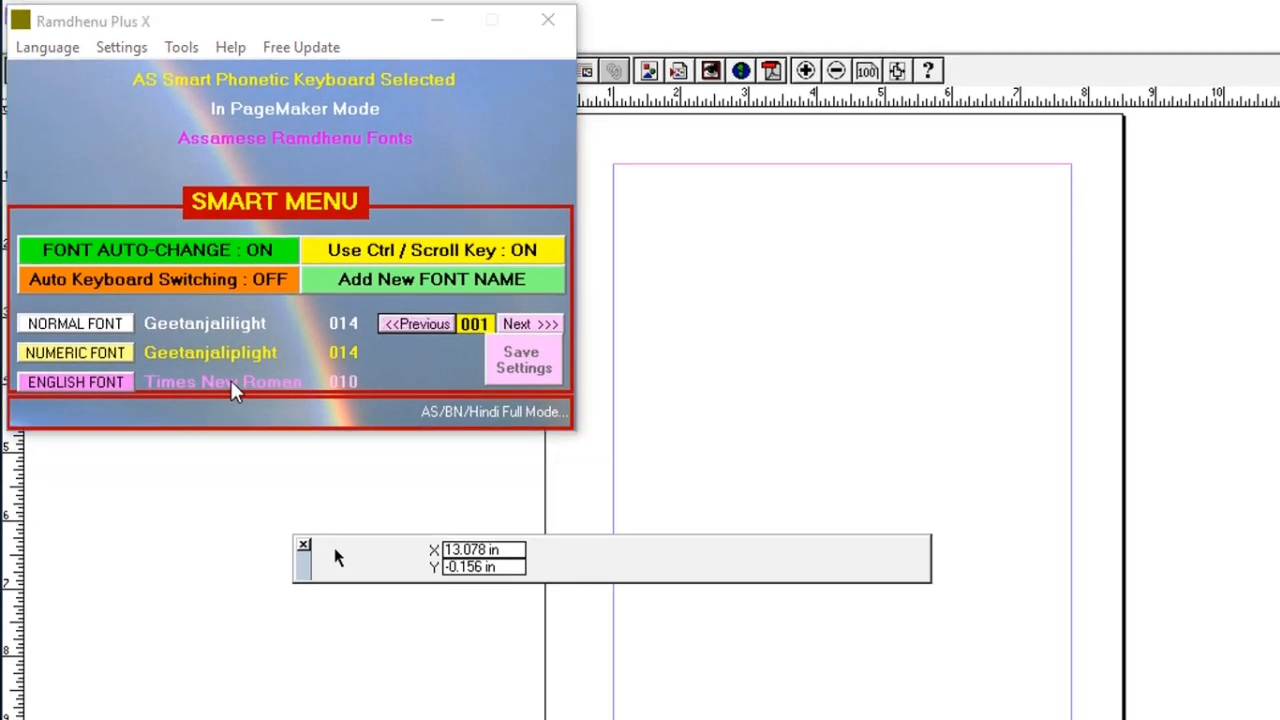
pyautogui.click(230, 388)
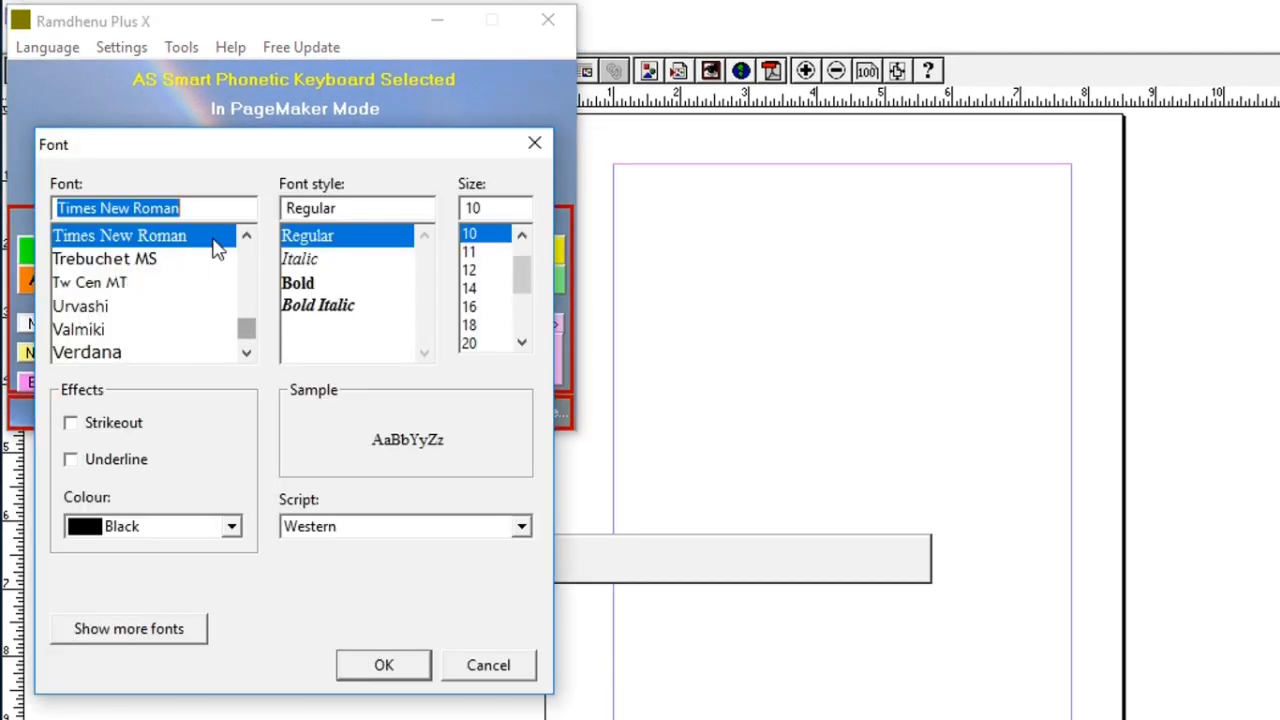
pyautogui.click(490, 668)
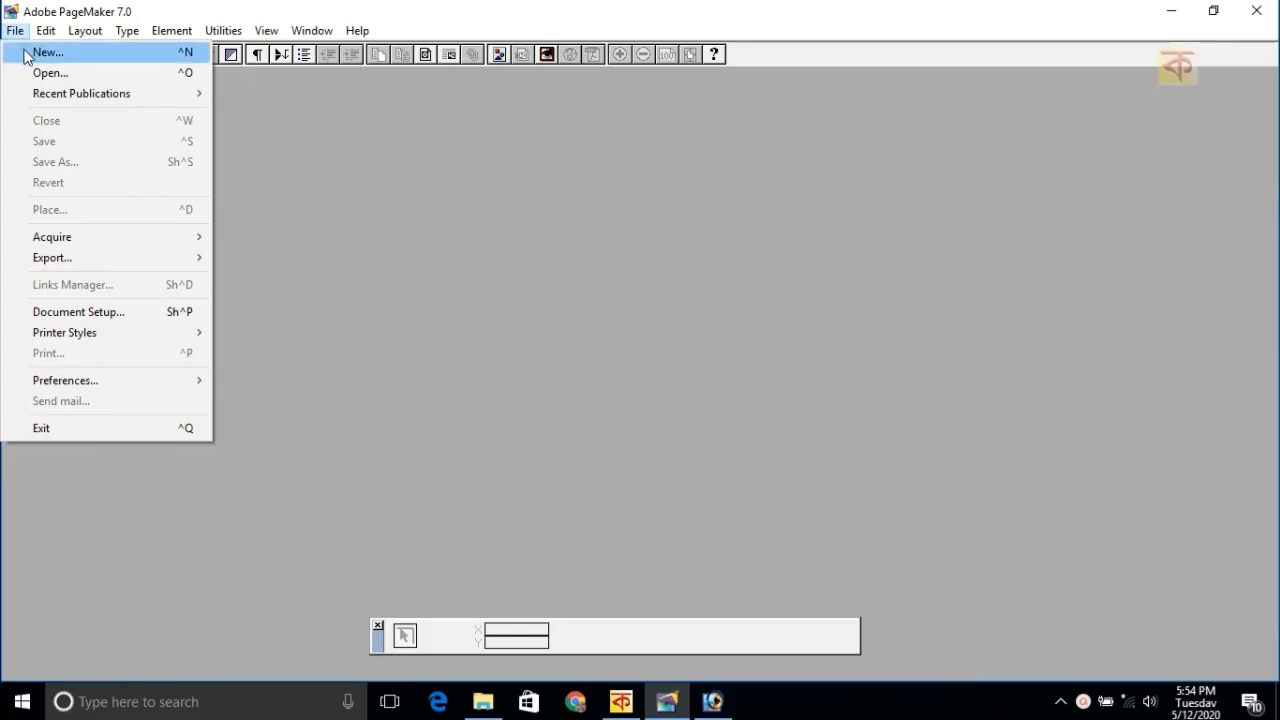
# Create a new A4 publication in PageMaker with double-sided pages turned off, and maximise the document window.
pyautogui.click(27, 57)
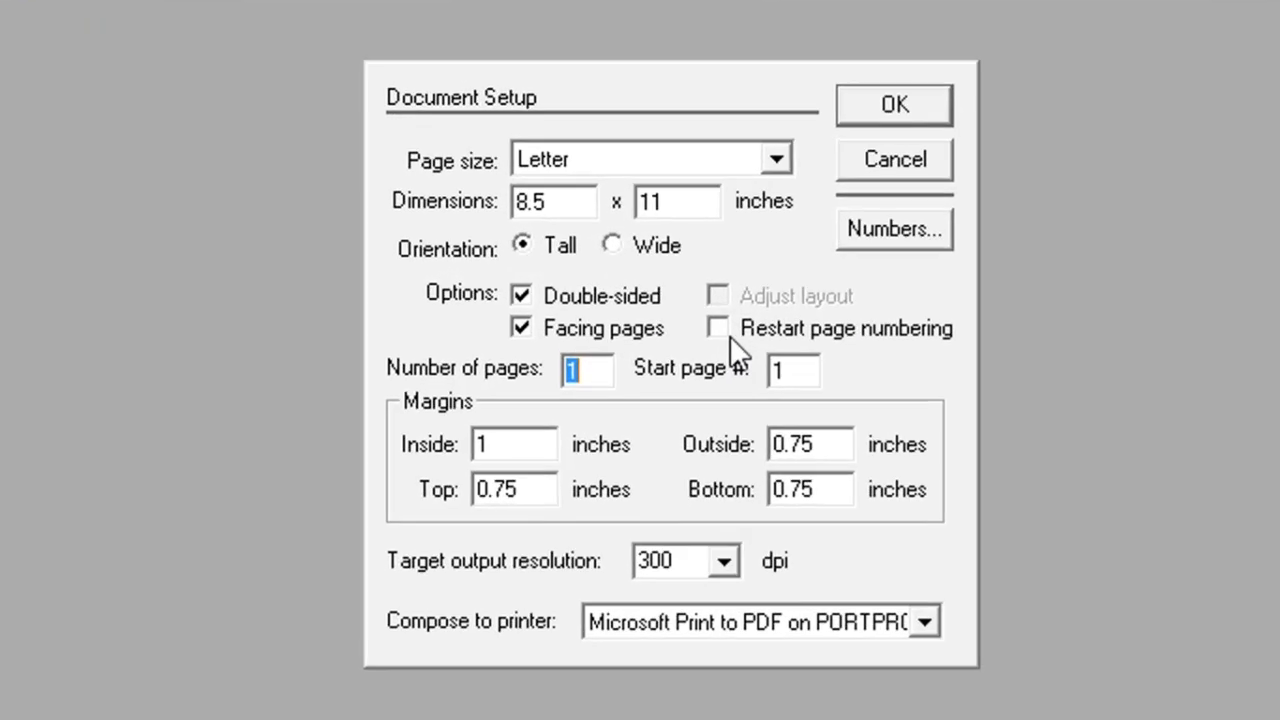
pyautogui.click(653, 163)
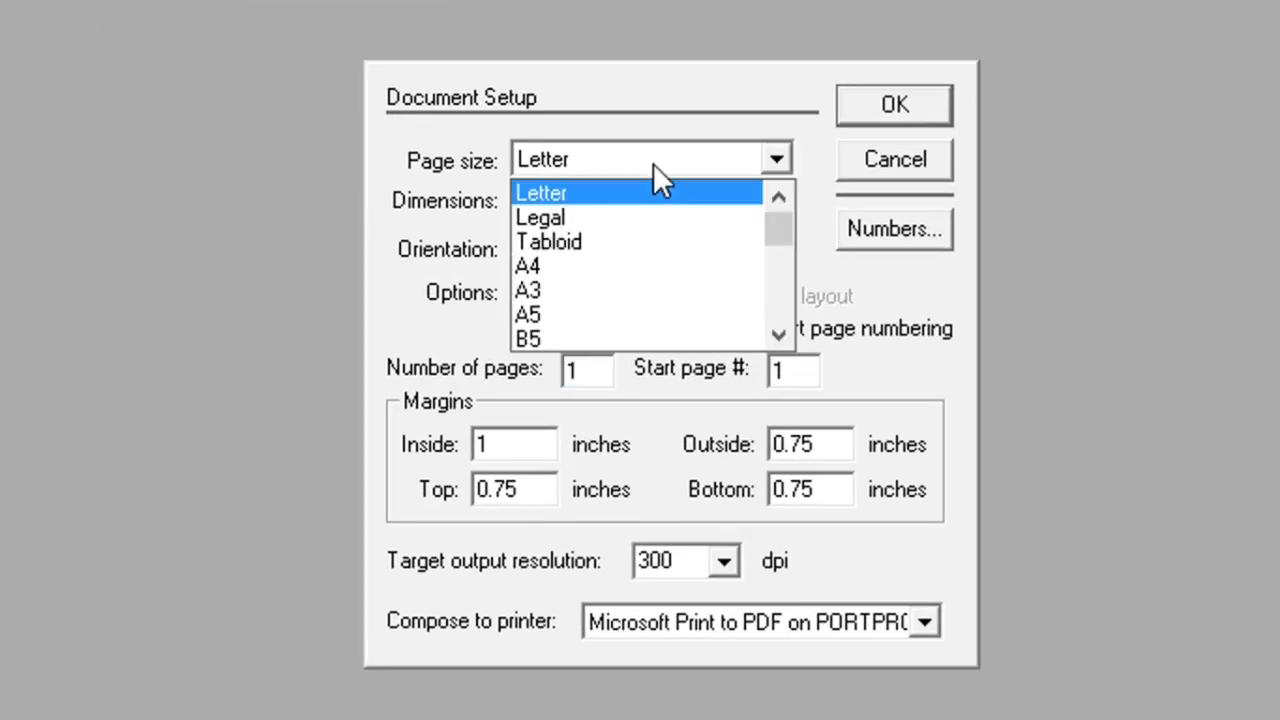
pyautogui.click(602, 269)
pyautogui.click(535, 300)
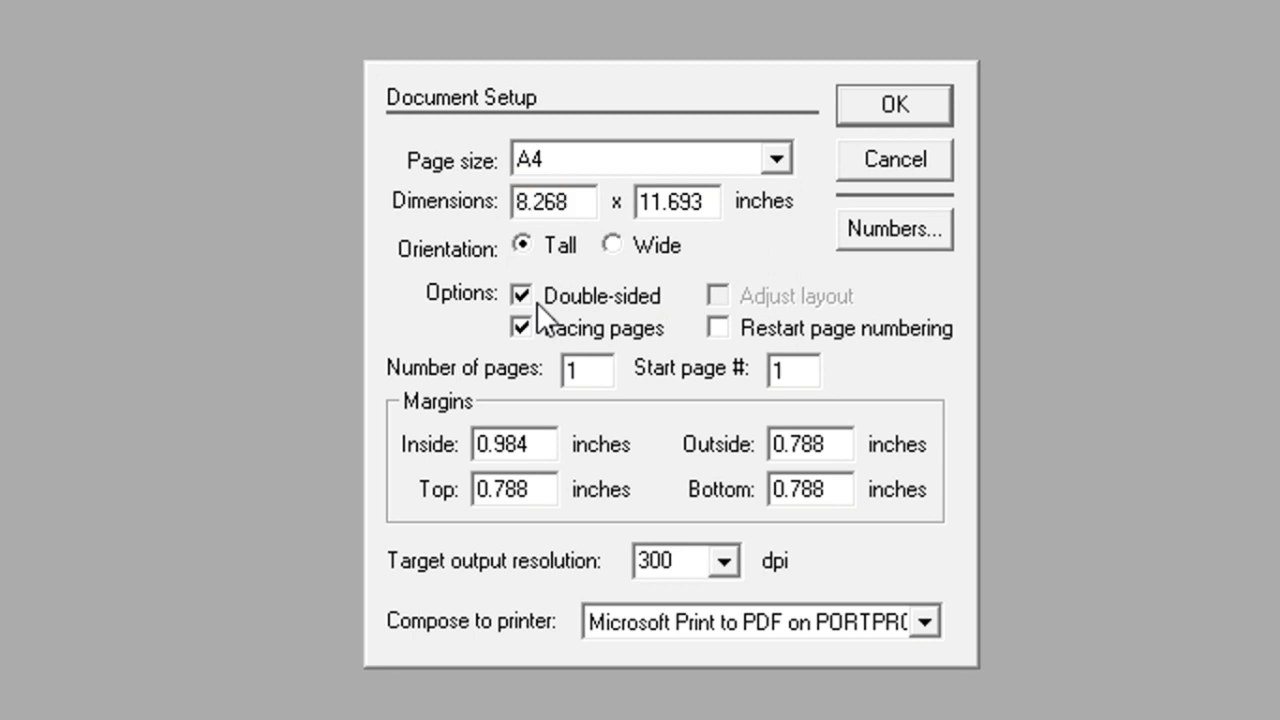
pyautogui.click(884, 112)
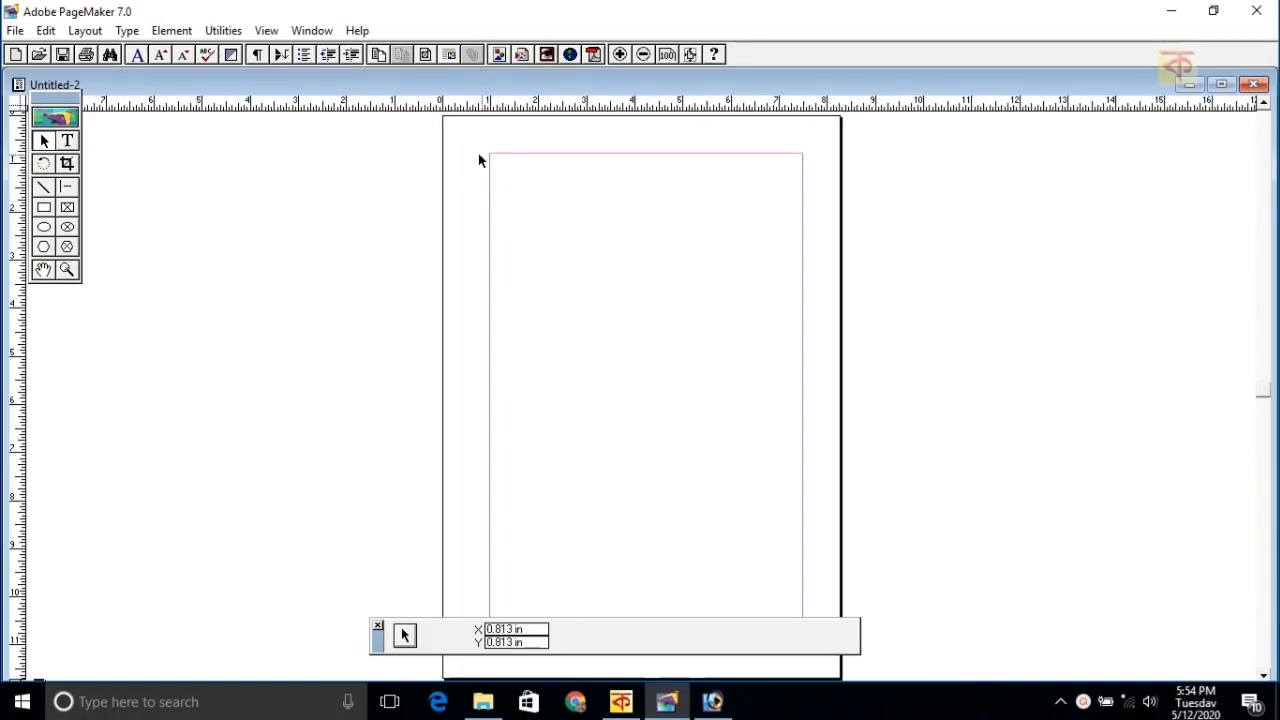
pyautogui.click(1221, 84)
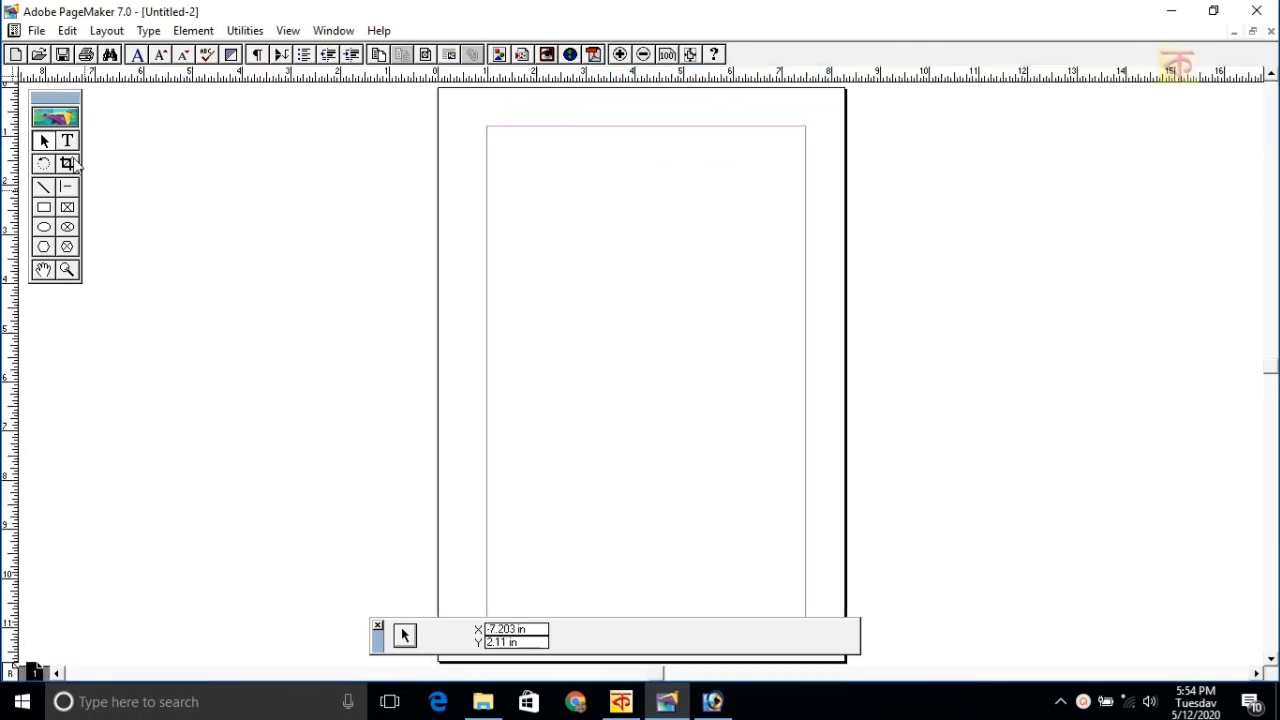
# Enter the Assamese heading শব্দ-অৰ্থ at the page's upper margin and start a new line below it.
pyautogui.click(67, 141)
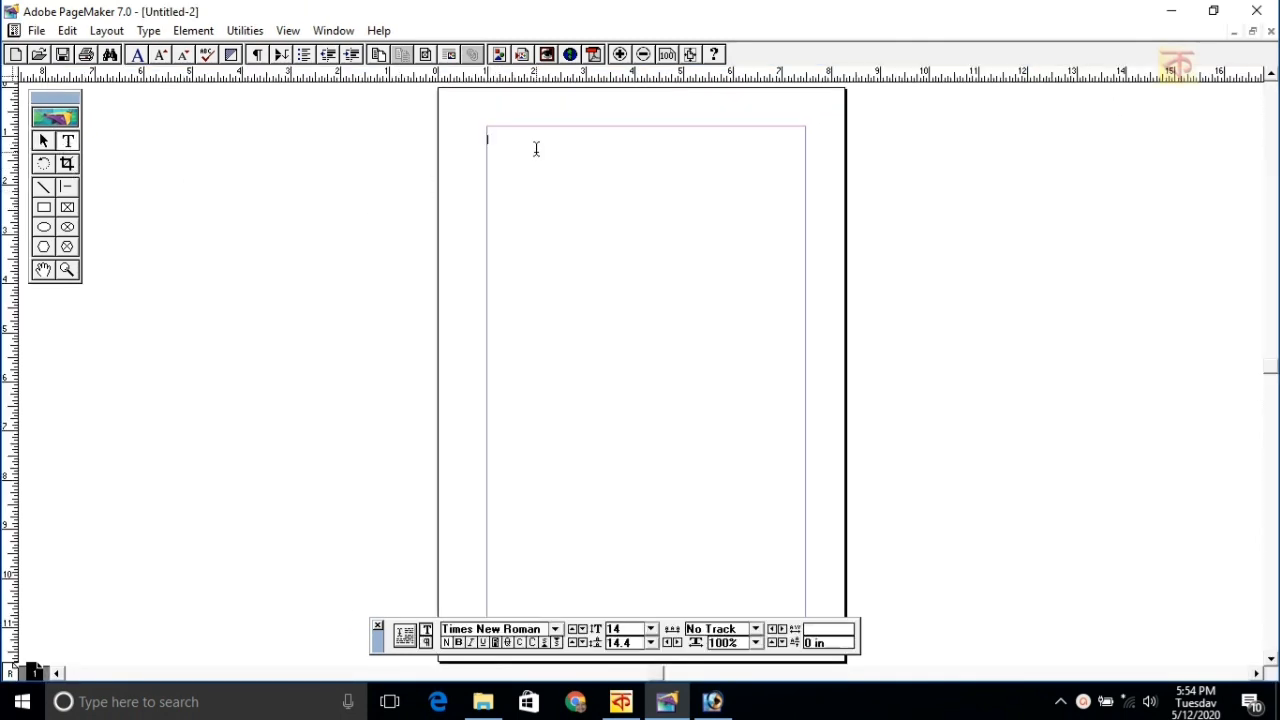
pyautogui.hotkey('ctrl', '2')
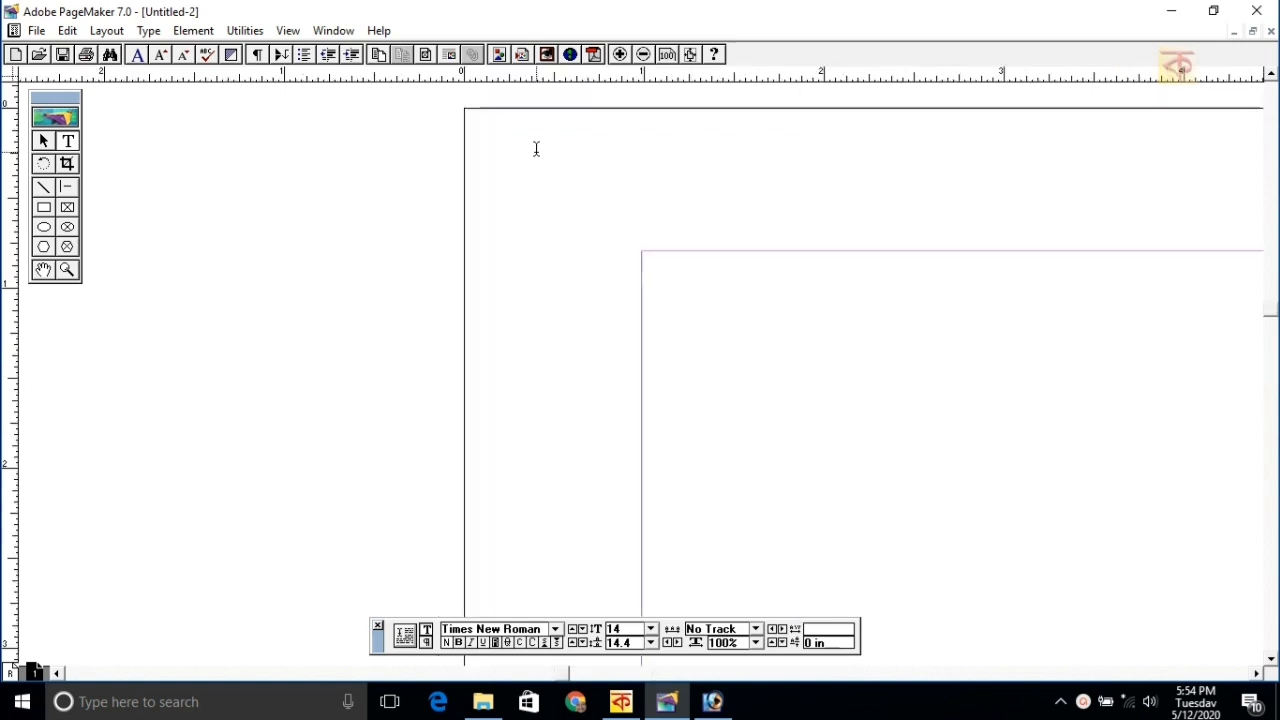
pyautogui.hotkey('ctrl', '4')
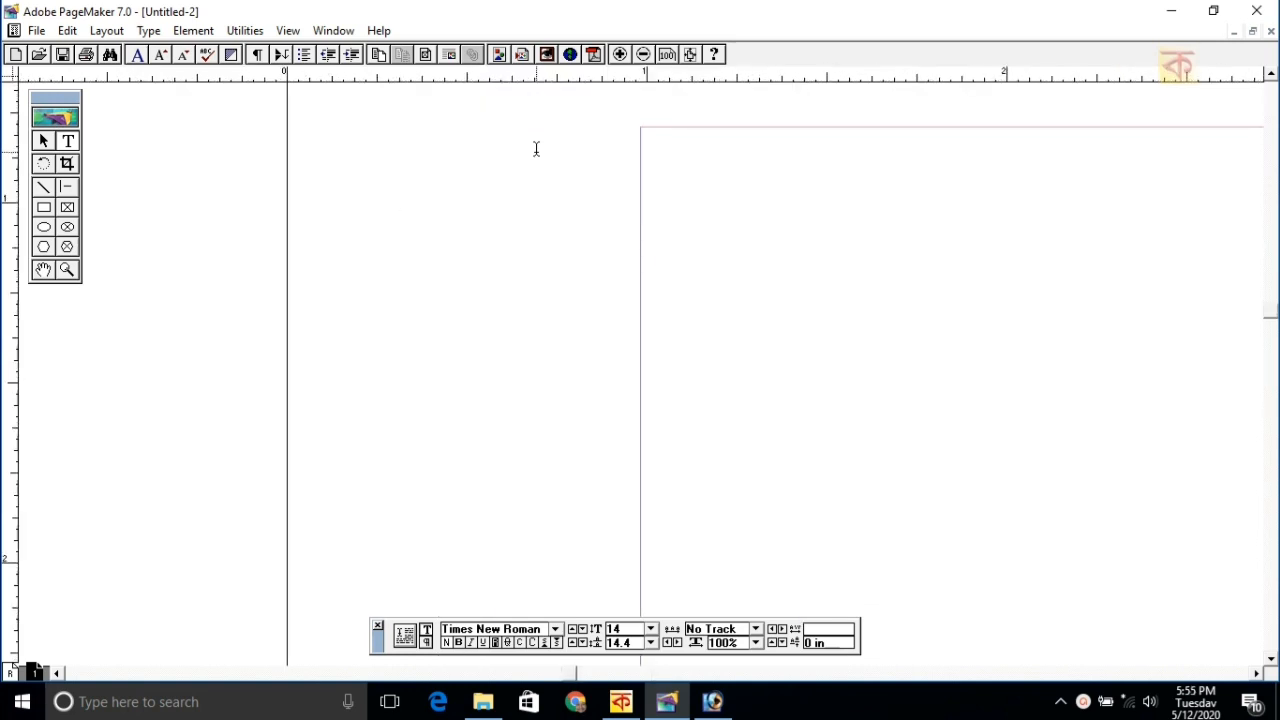
pyautogui.write('শ')
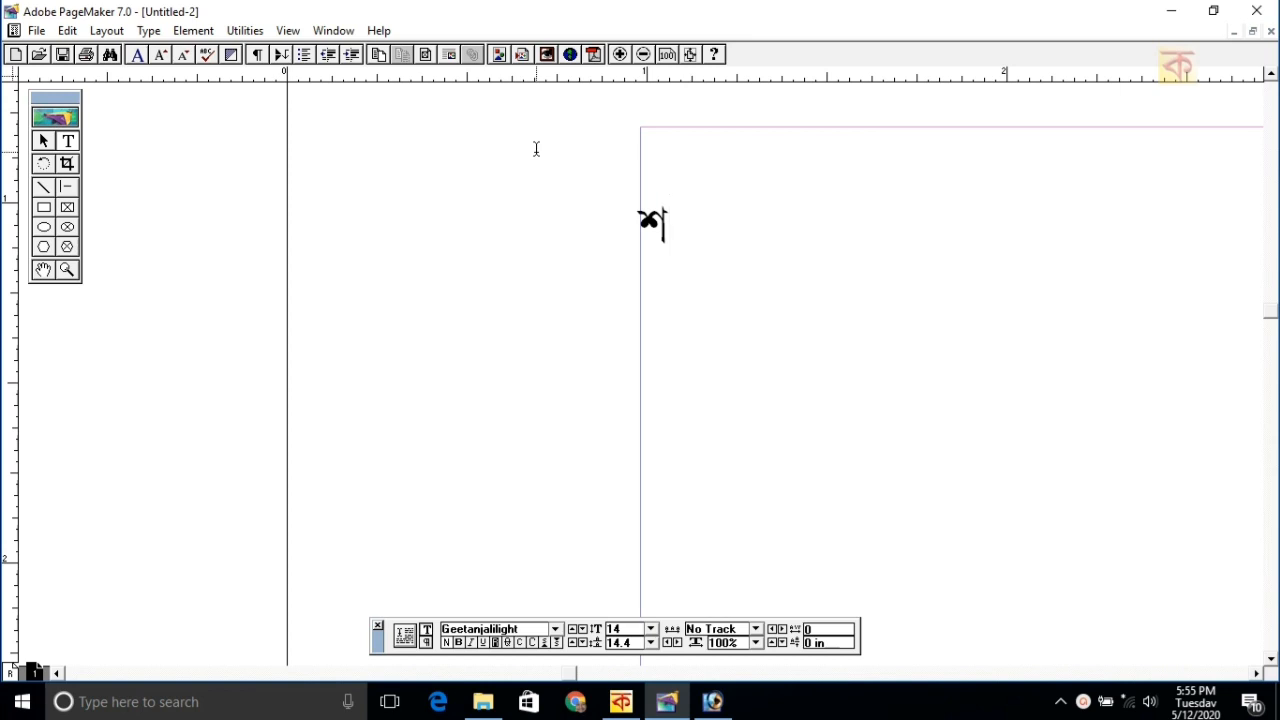
pyautogui.write('ব্দ-')
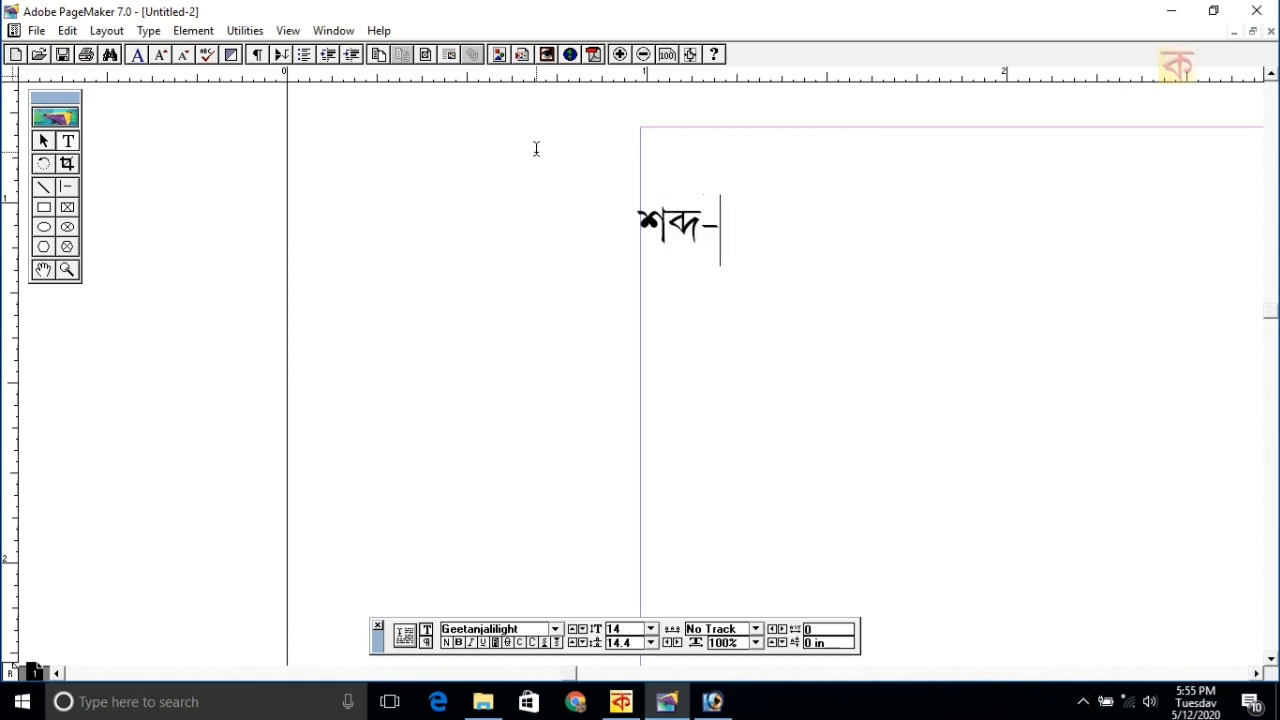
pyautogui.write('অর্থ')
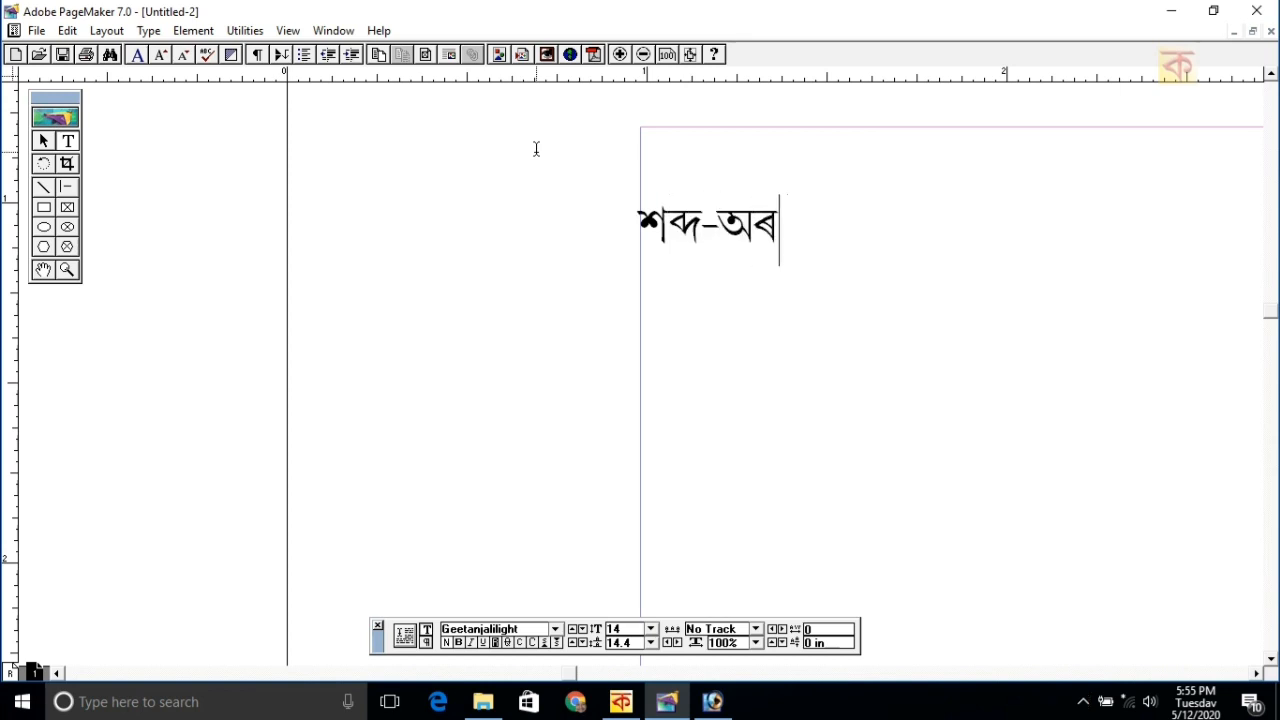
pyautogui.press('Return')
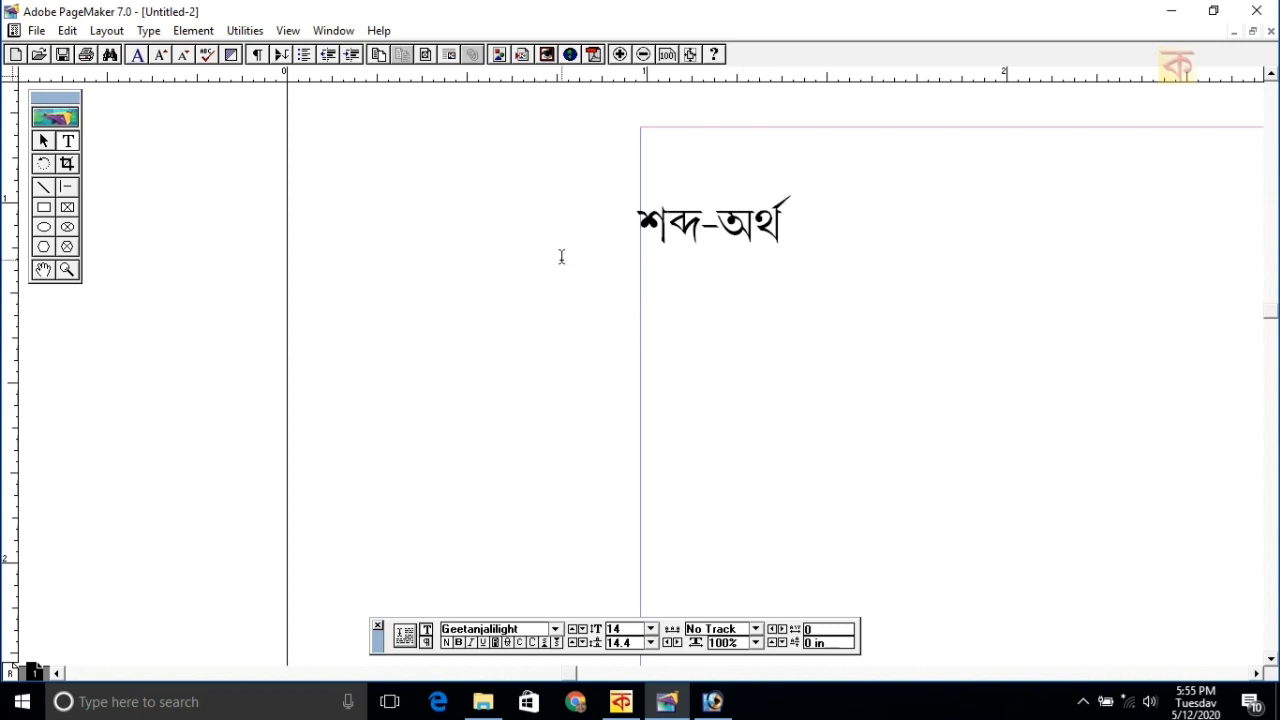
# Open the recent publication 1221.pmd.
pyautogui.click(36, 30)
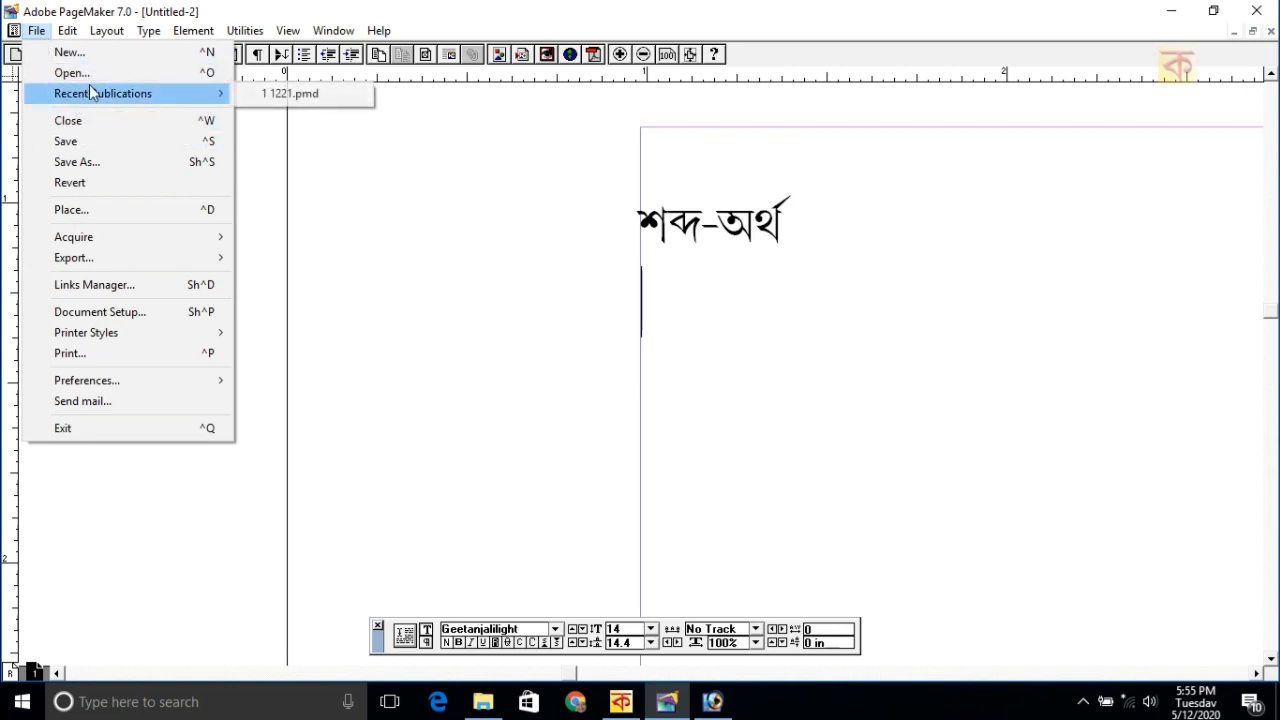
pyautogui.moveTo(110, 95)
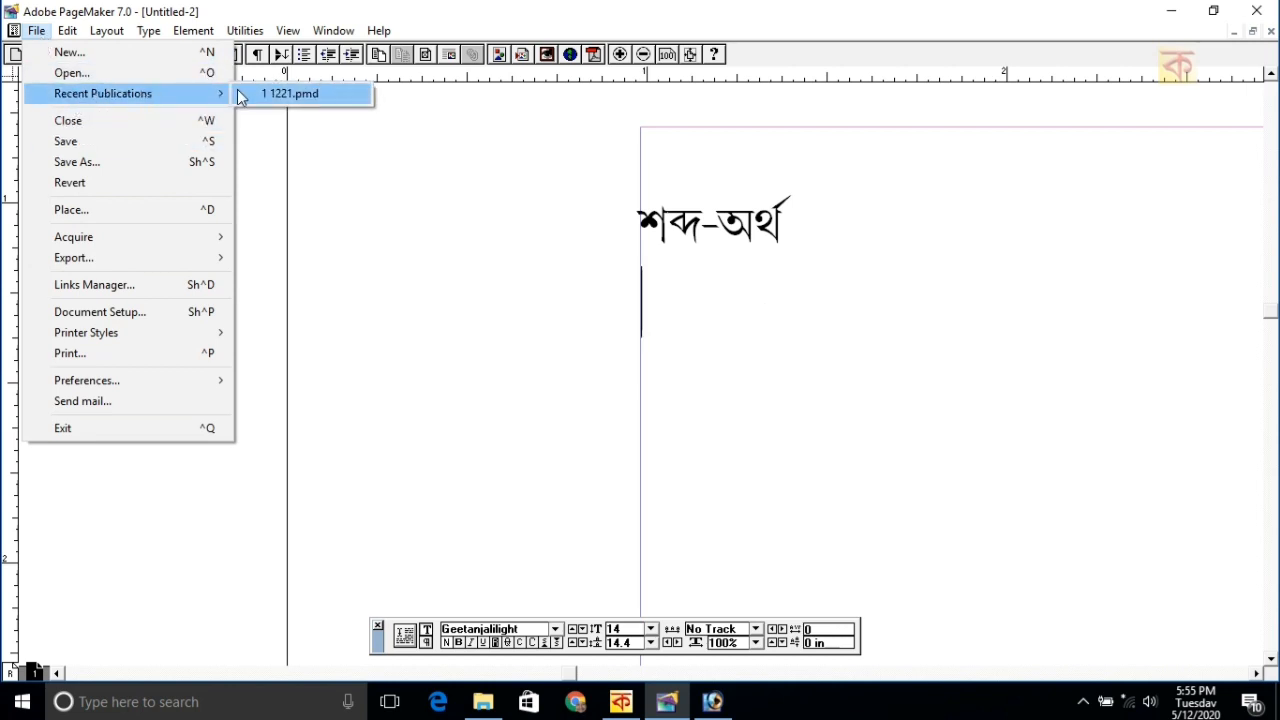
pyautogui.click(290, 89)
# Start a numbered glossary entry in 22 pt text below the scanned passage, reading ১. জনমভূমি - যি ঠাই.
pyautogui.click(67, 141)
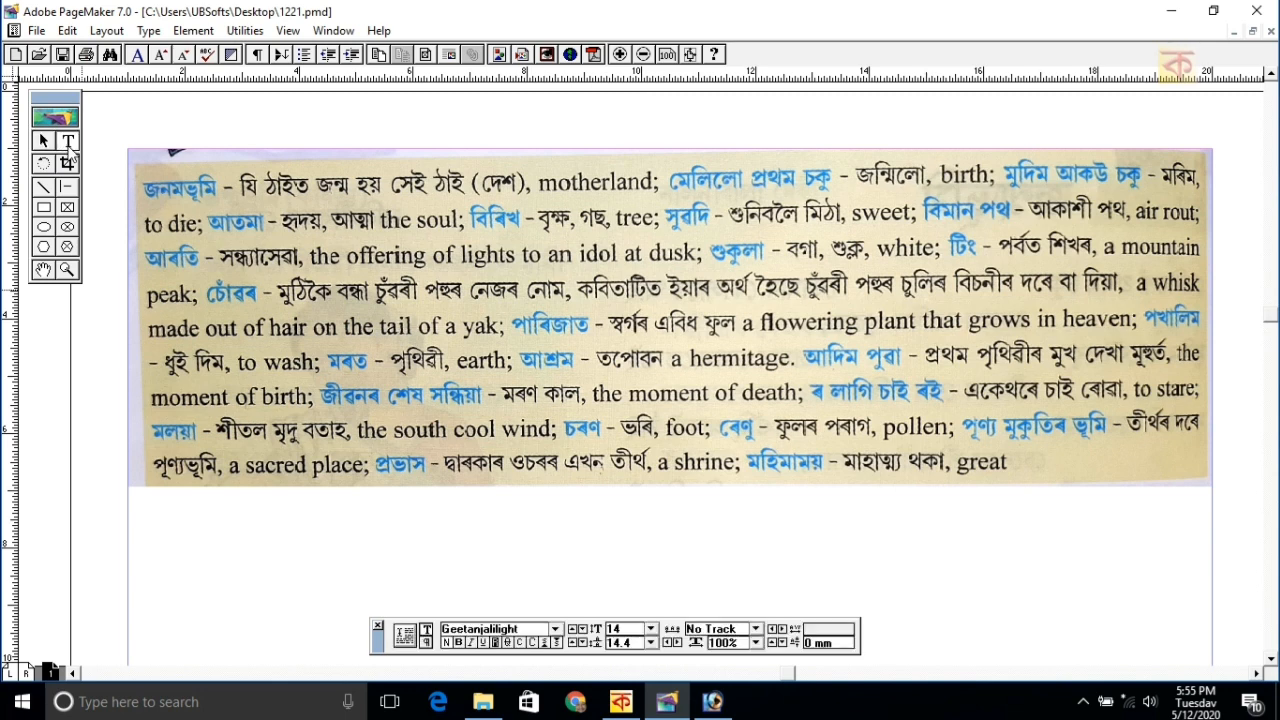
pyautogui.click(145, 543)
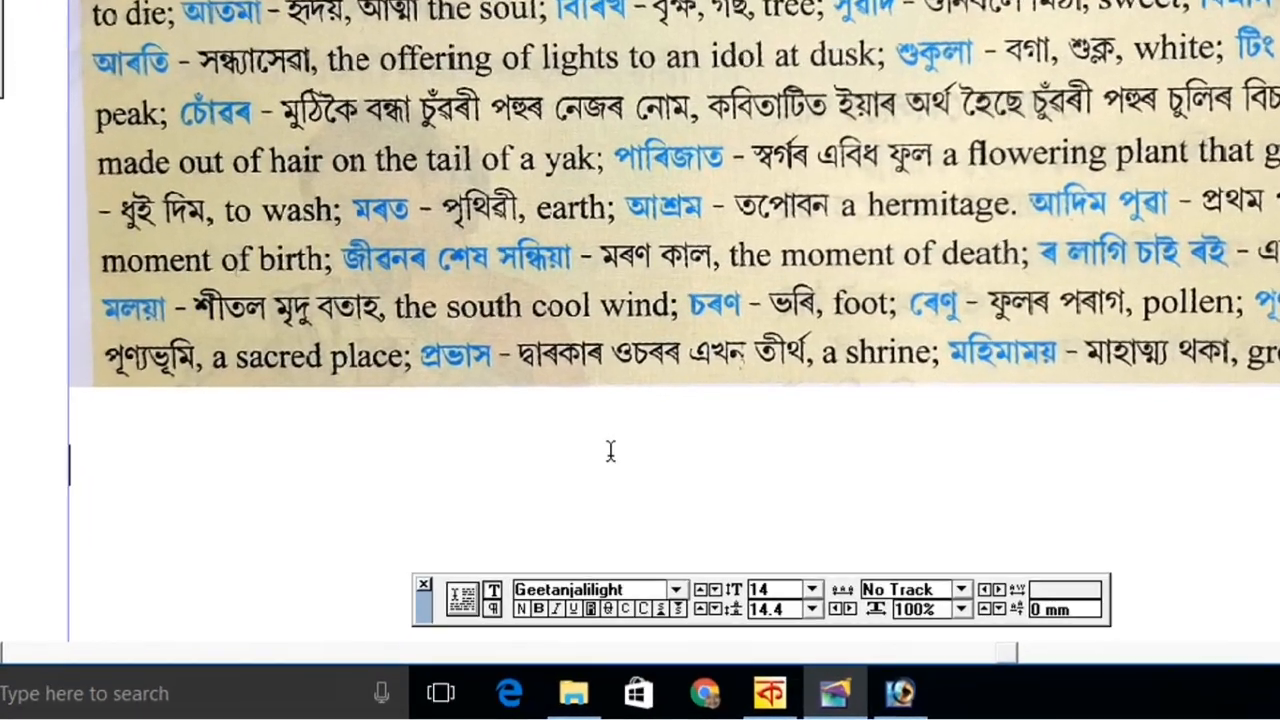
pyautogui.write('১')
pyautogui.write('.')
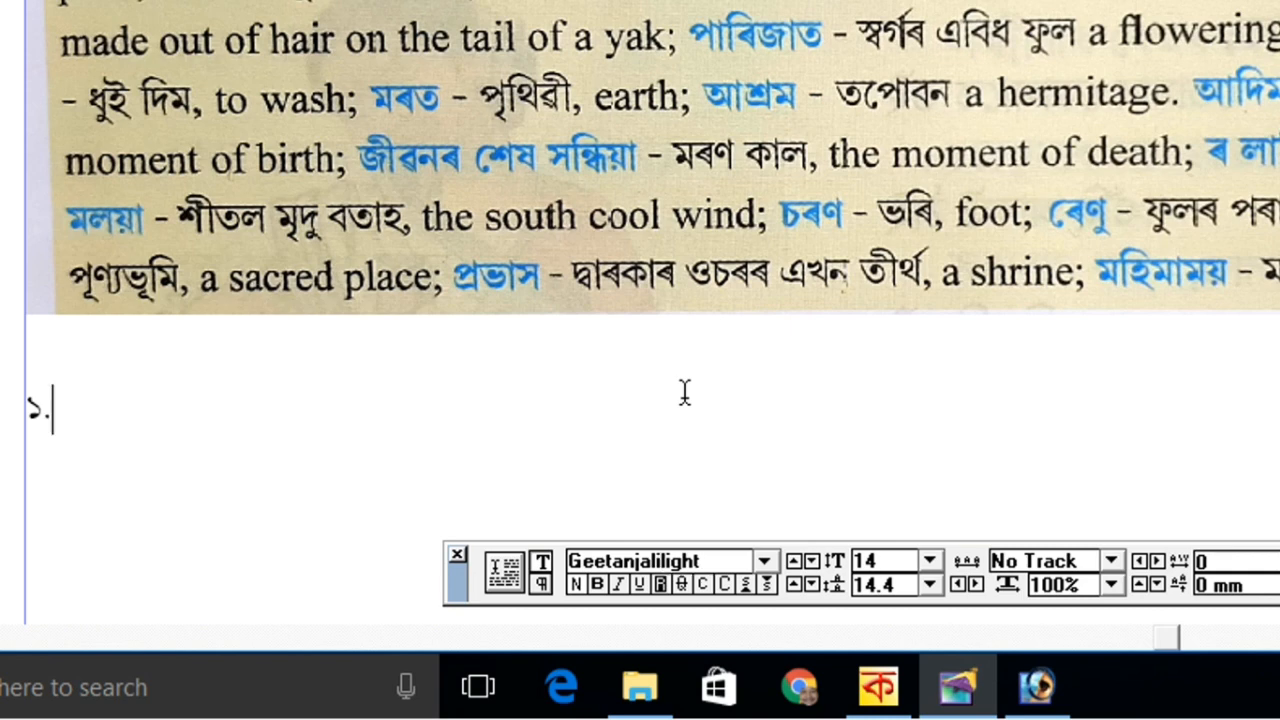
pyautogui.write(' জনমভূমি - যি থ')
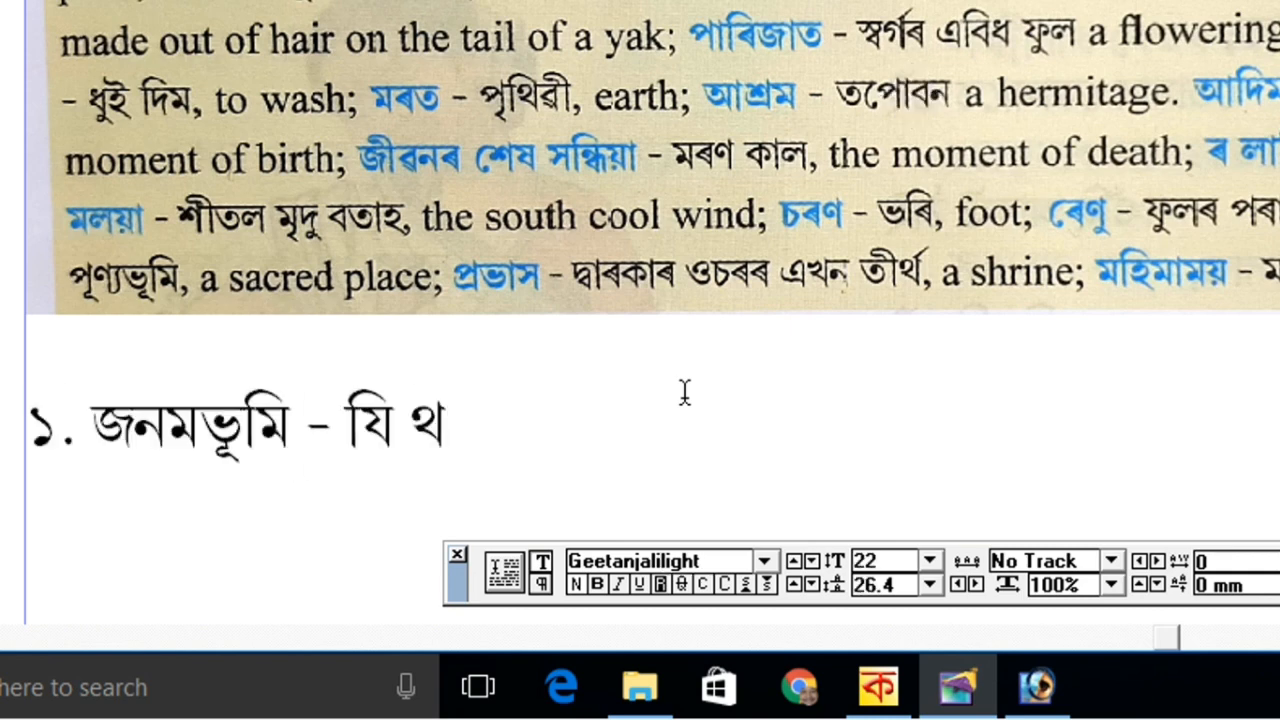
pyautogui.press('BackSpace')
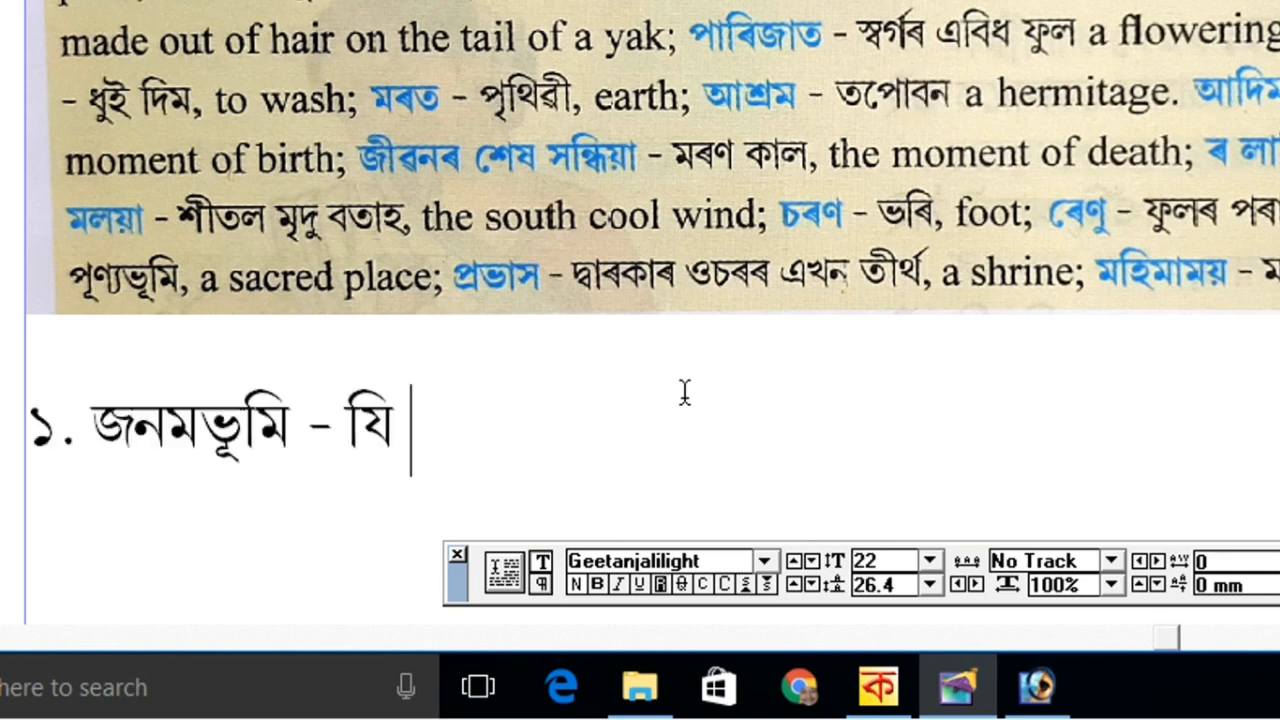
pyautogui.write('ঠাই')
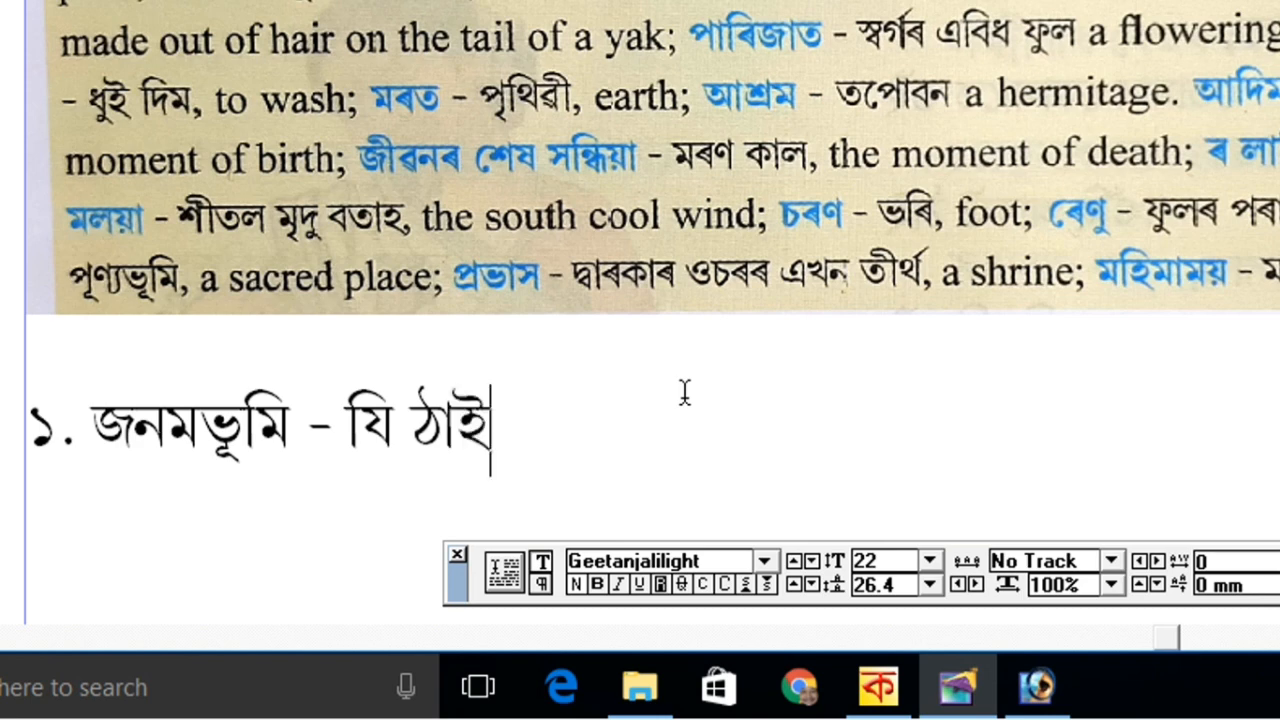
# Continue the glossary entry so it reads ১. জনমভূমি - যি ঠাইত জন্ম হয় সেই ঠাই (দেশ),.
pyautogui.write('ত জন্ম হয় সেই ত')
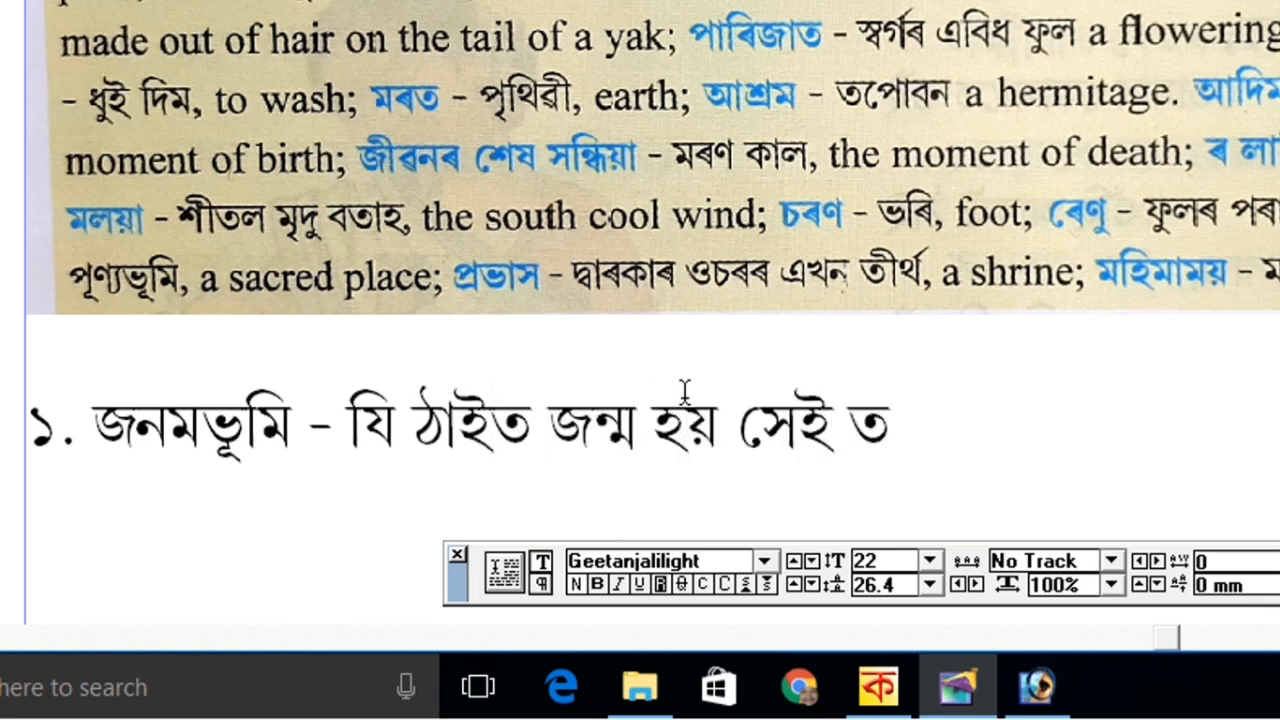
pyautogui.press('BackSpace')
pyautogui.write('থ')
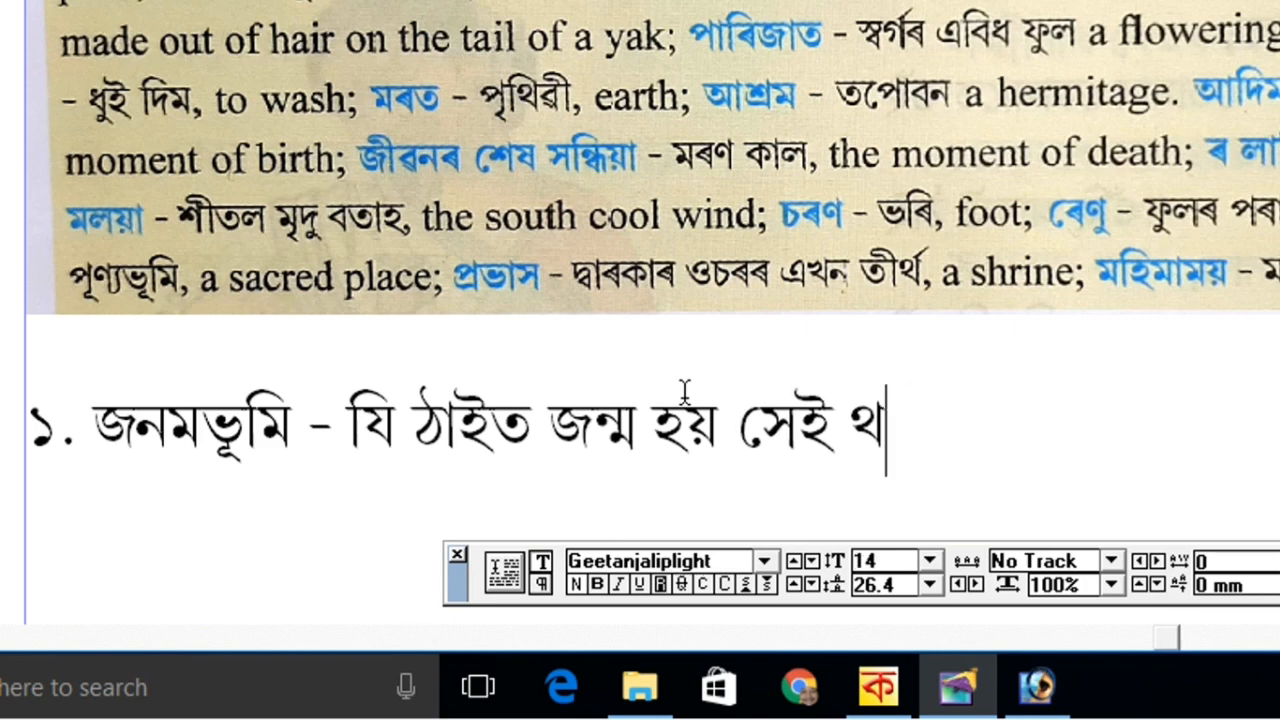
pyautogui.press('BackSpace')
pyautogui.write('ঠাই')
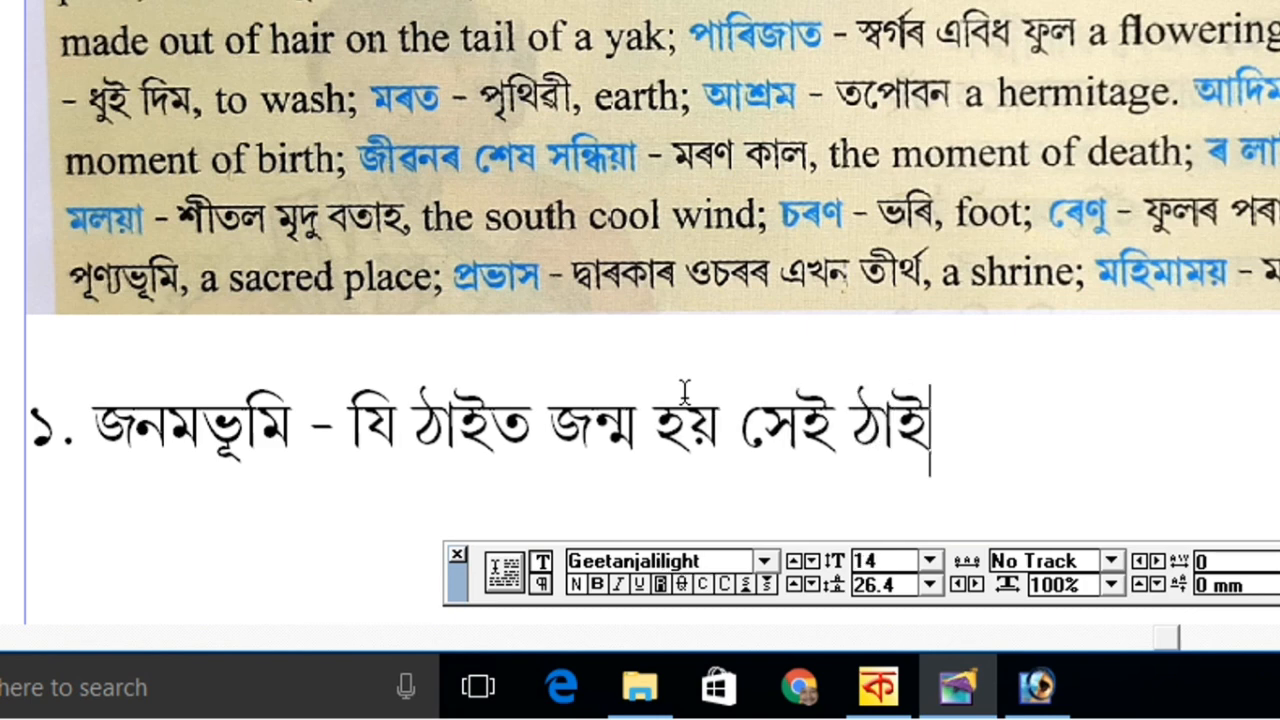
pyautogui.write(' (দেশ),')
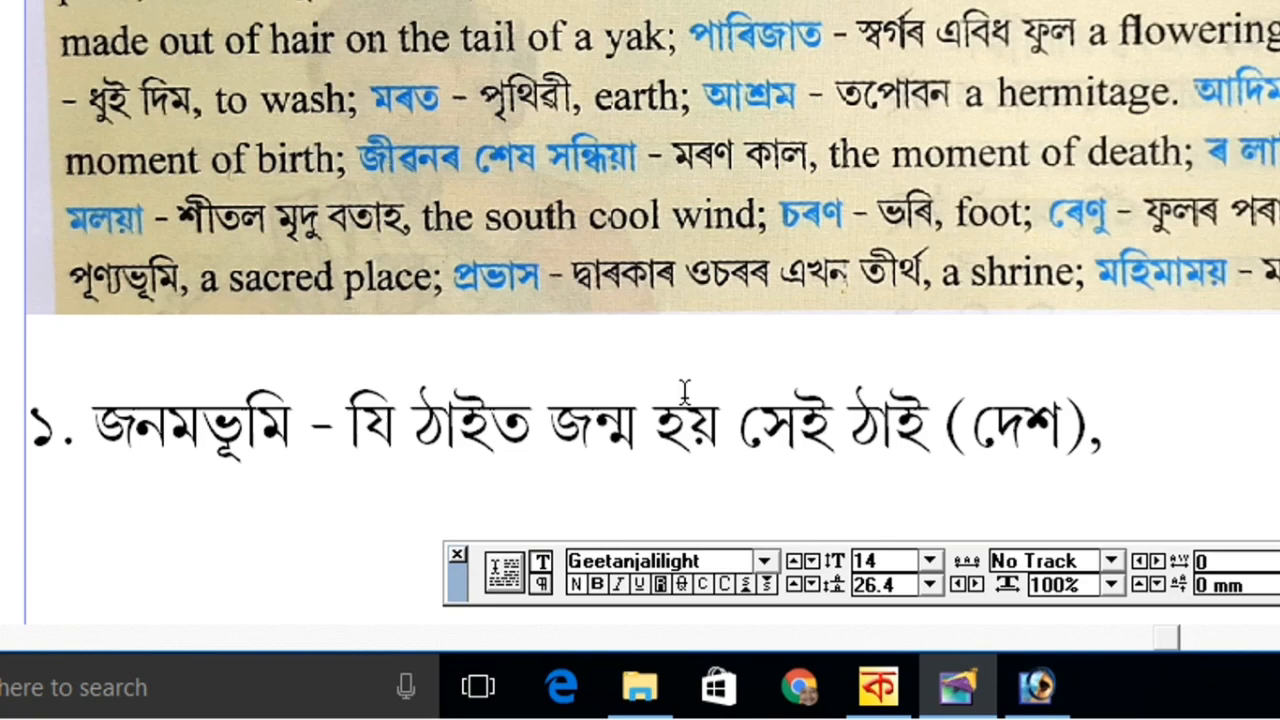